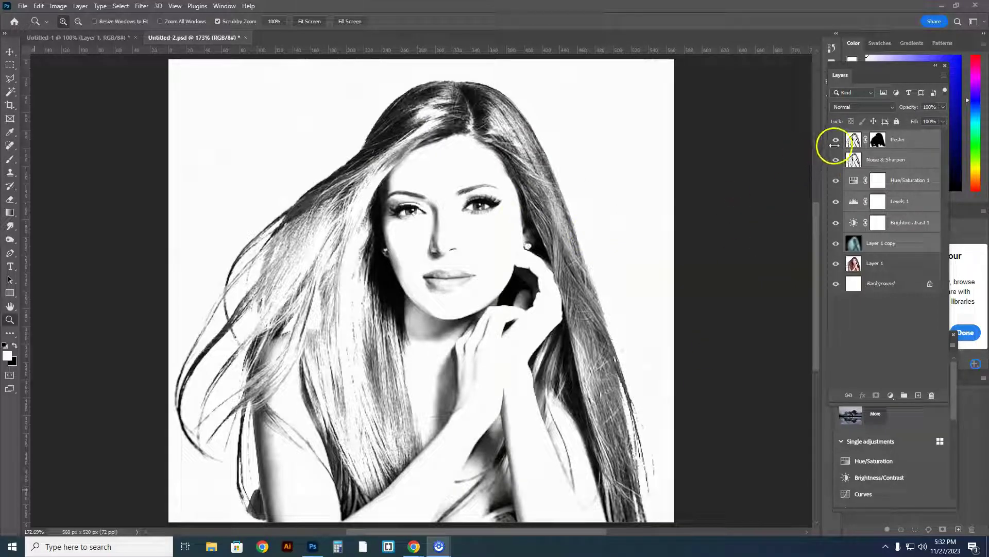
- Switch to the Line Drawing project page in Chrome and view the enlarged student samples, going backwards from the short-haired man's portrait
click(313, 549)
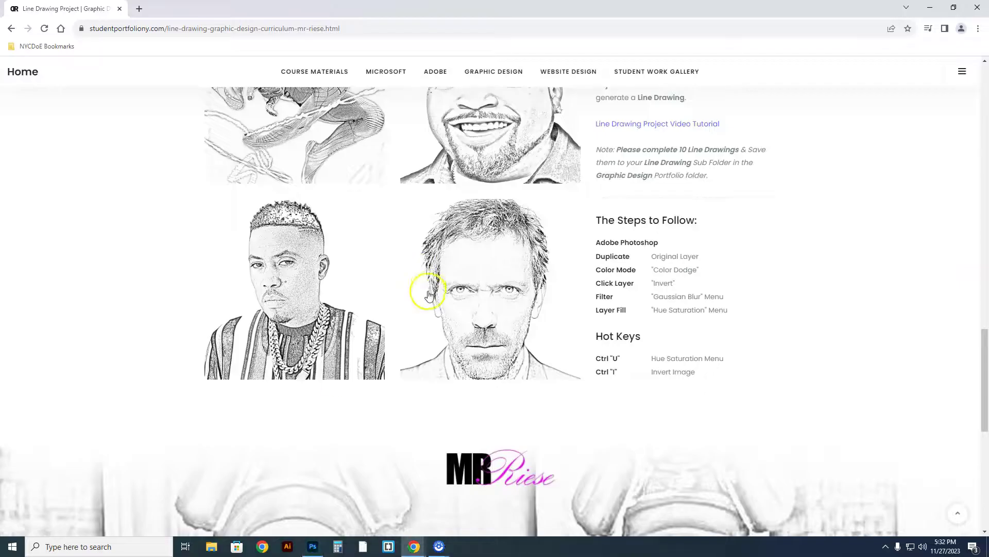
scroll(438, 296, up, 1)
click(471, 362)
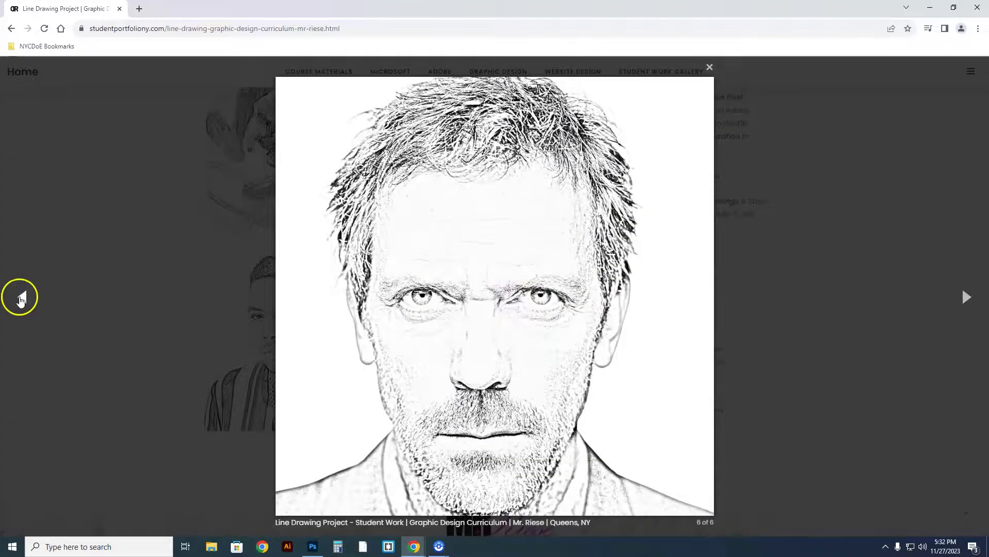
click(20, 297)
click(21, 297)
click(20, 297)
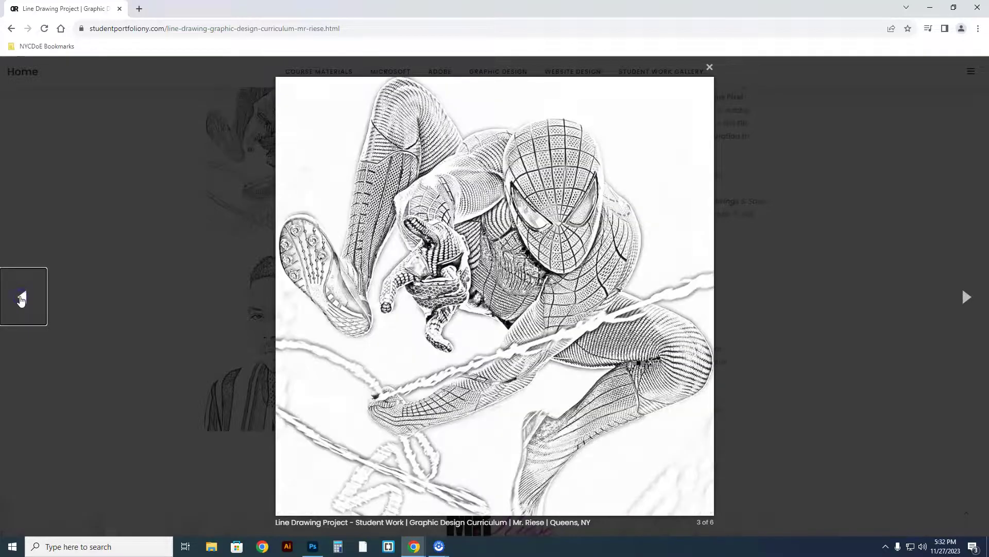
click(20, 297)
click(21, 298)
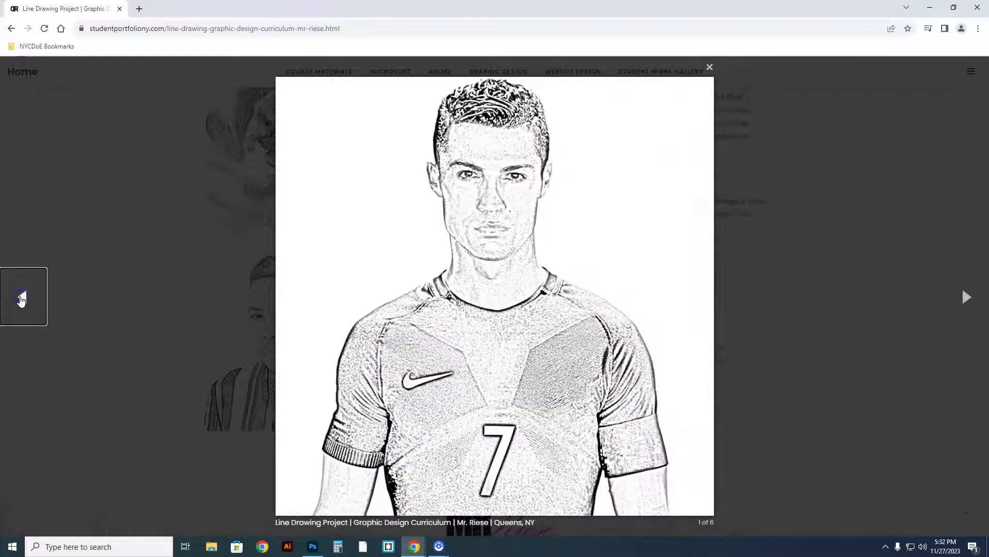
click(21, 298)
click(175, 280)
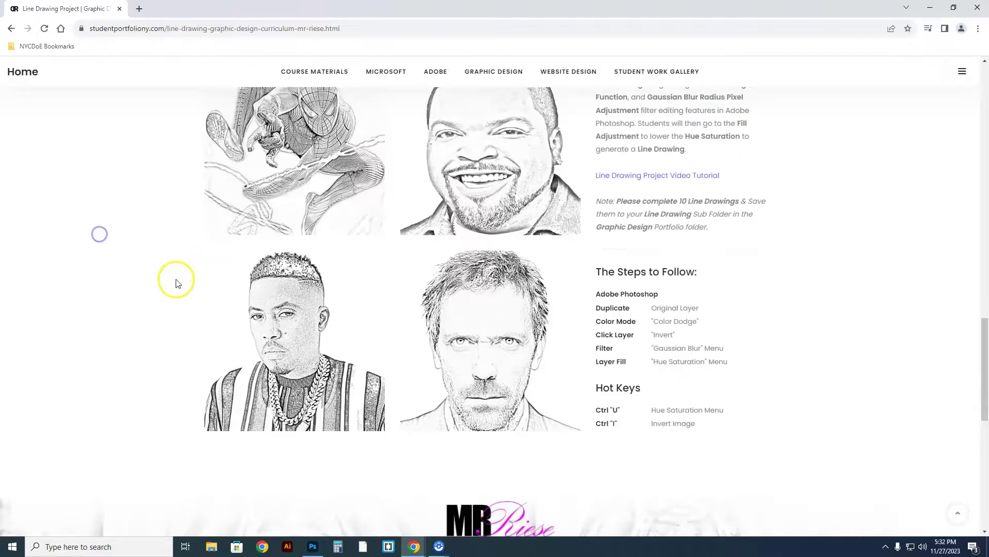
- View the enlarged student samples in the earlier gallery on the page, going forward from the Batman drawing
scroll(208, 354, up, 5)
scroll(207, 355, up, 8)
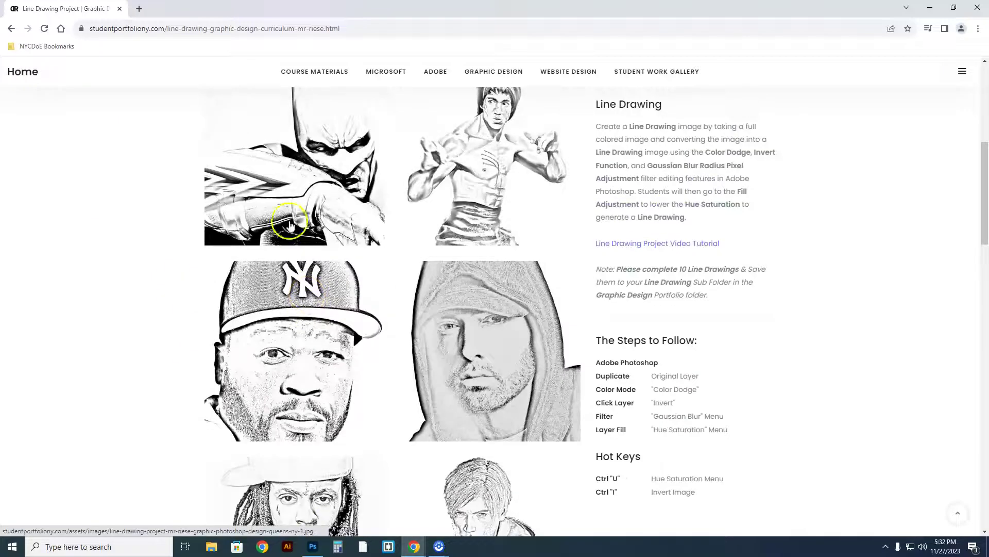
click(291, 211)
click(966, 297)
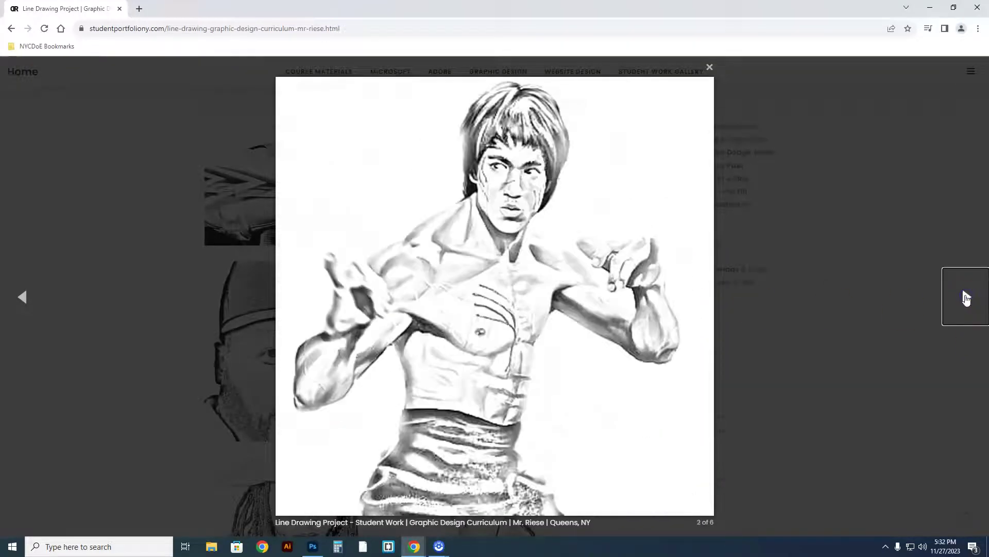
click(966, 297)
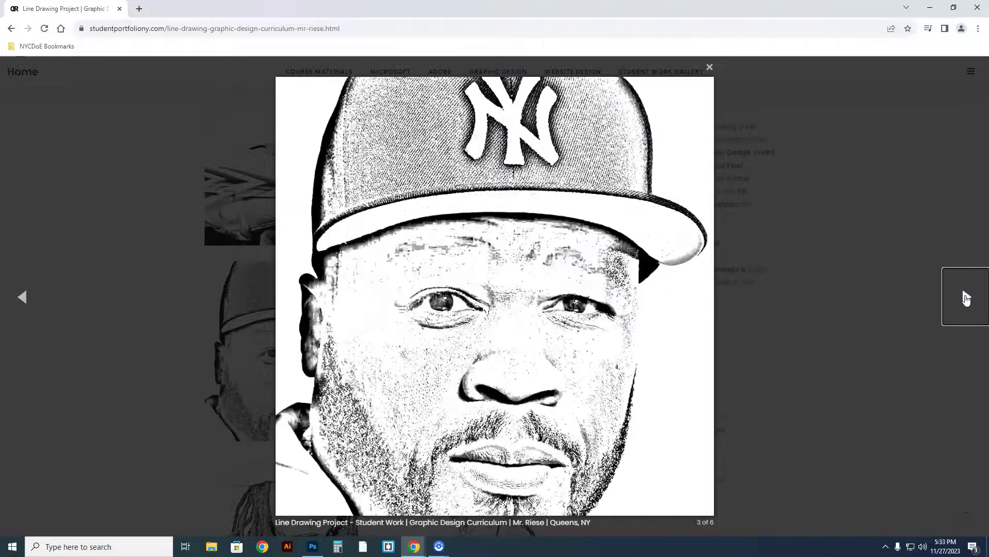
click(966, 298)
click(966, 297)
click(966, 297)
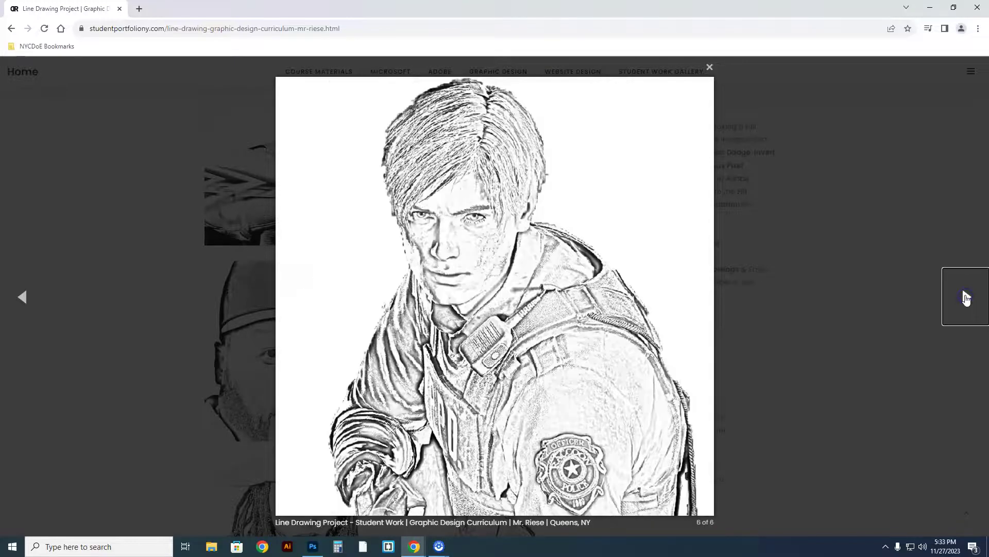
click(966, 298)
click(845, 356)
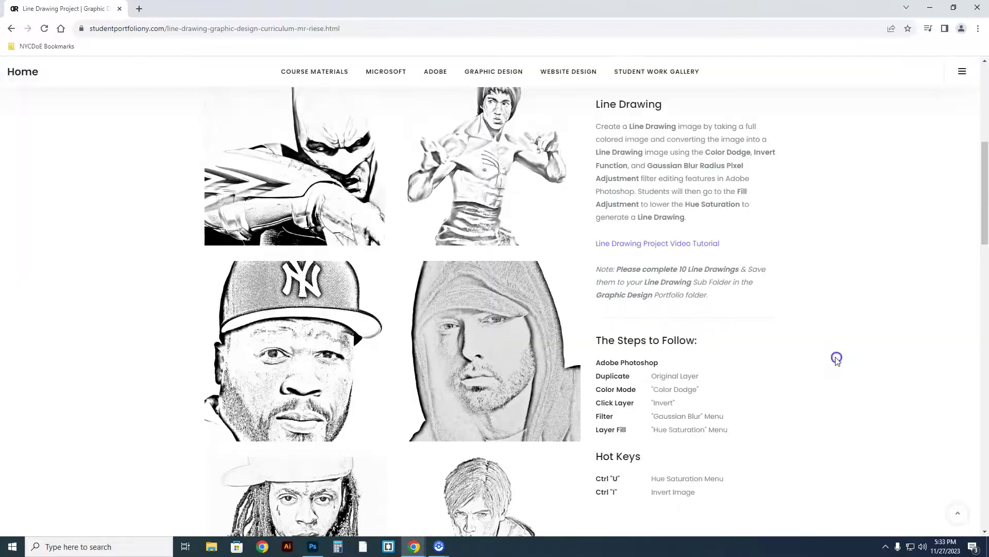
- Return to the lower gallery and enlarge the short-haired man's portrait to examine its line detail
scroll(837, 356, down, 9)
scroll(547, 387, down, 6)
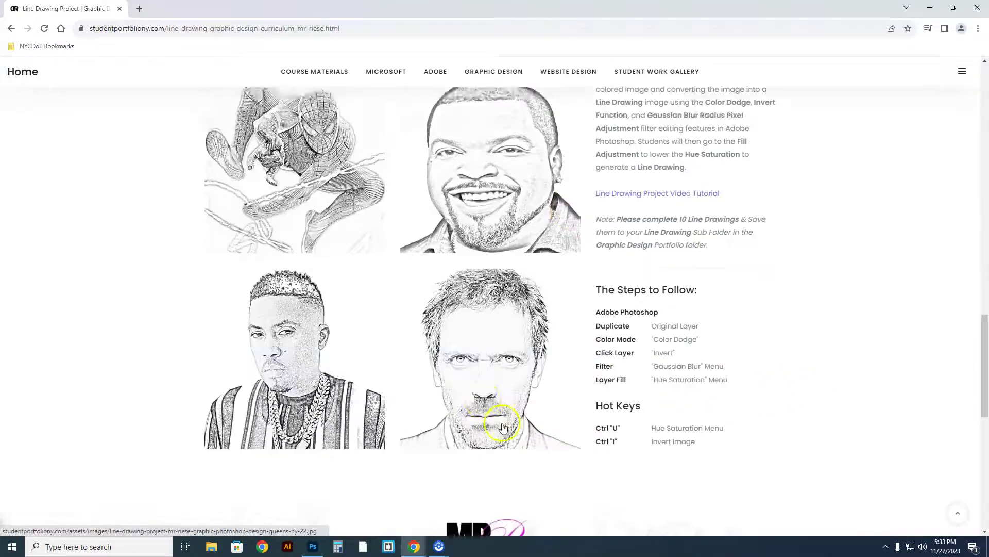
click(484, 382)
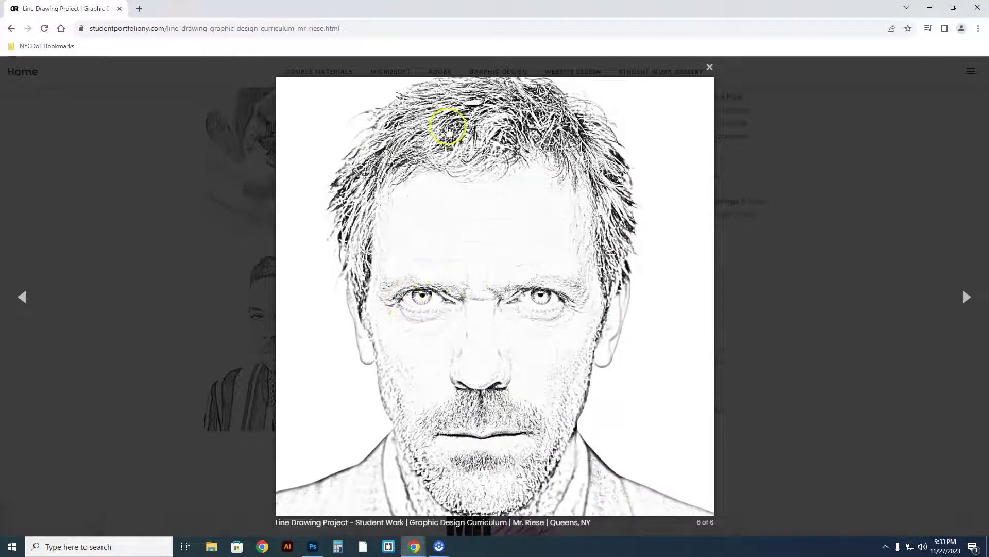
- Switch to Photoshop and compare the line drawing with the original photo by hiding and showing all layers above Layer 1
click(313, 546)
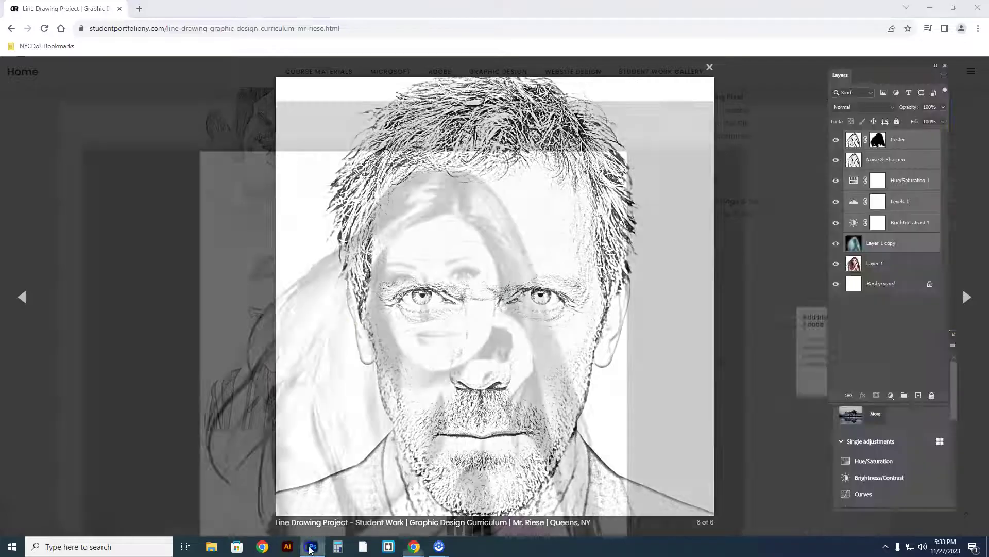
click(836, 140)
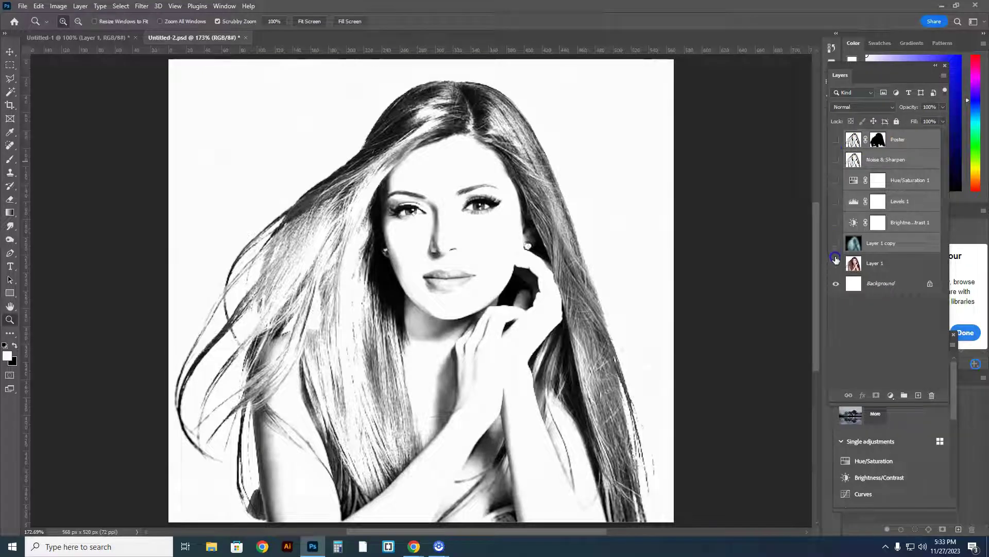
click(836, 262)
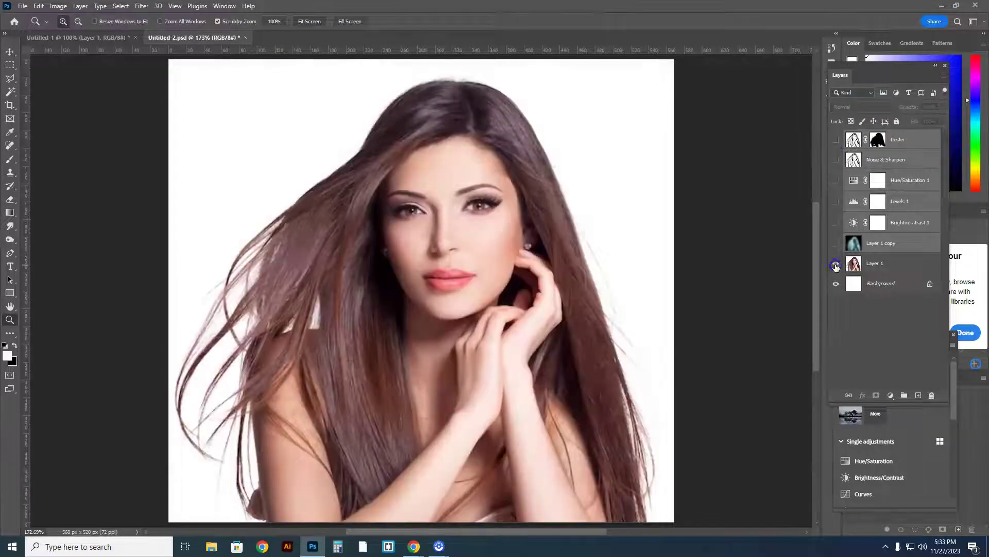
drag(836, 244, 837, 139)
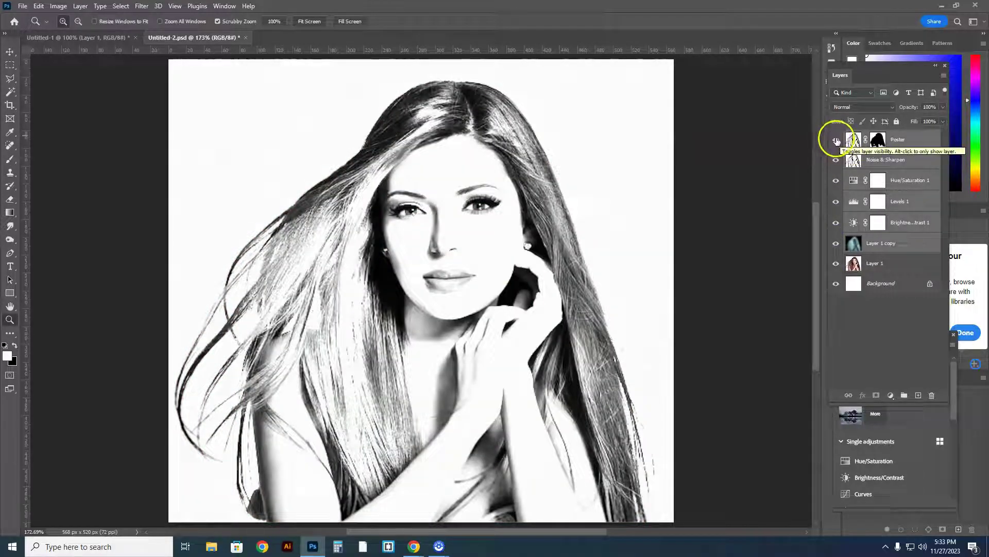
- Delete all layers from Layer 1 copy up to Poster, and the Background layer, keeping only Layer 1
click(885, 243)
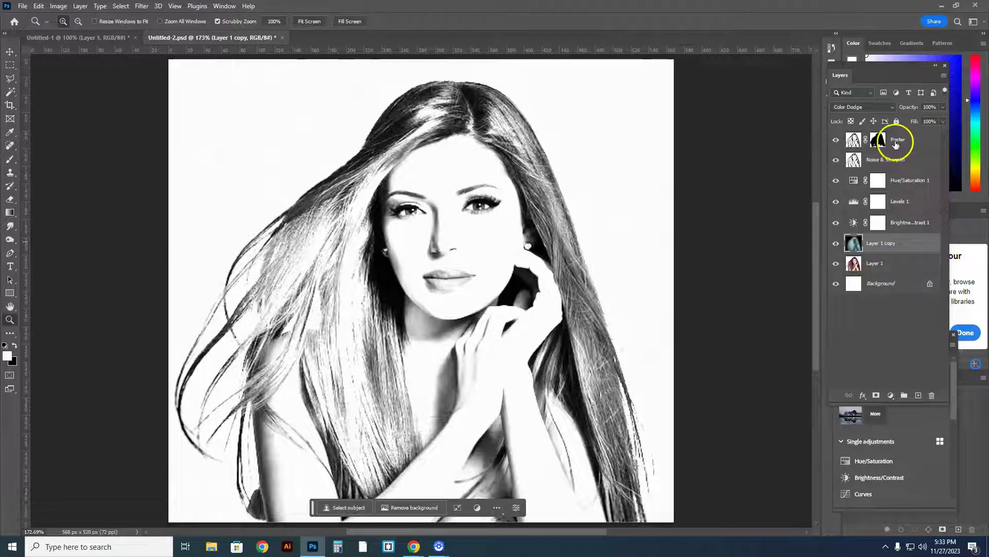
double_click(896, 141)
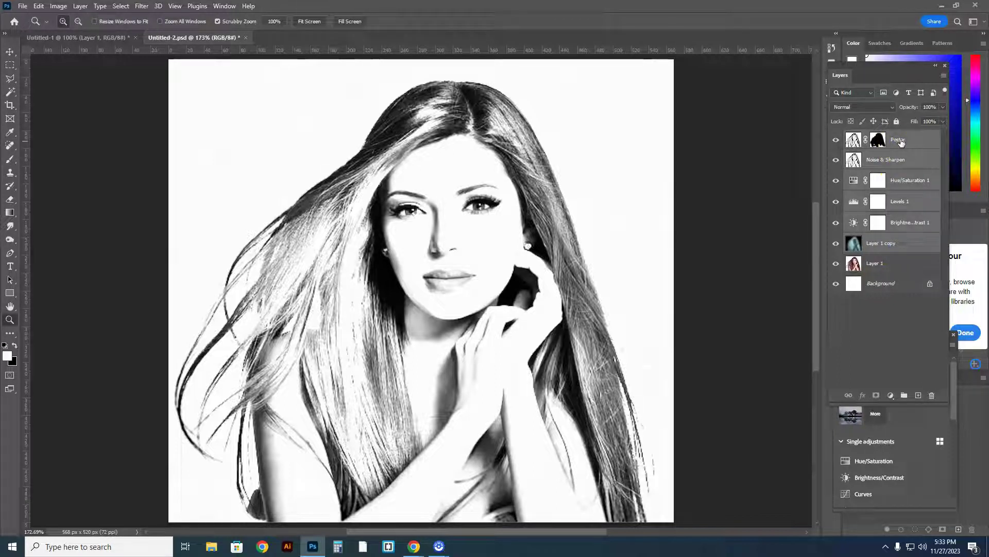
drag(898, 142, 933, 395)
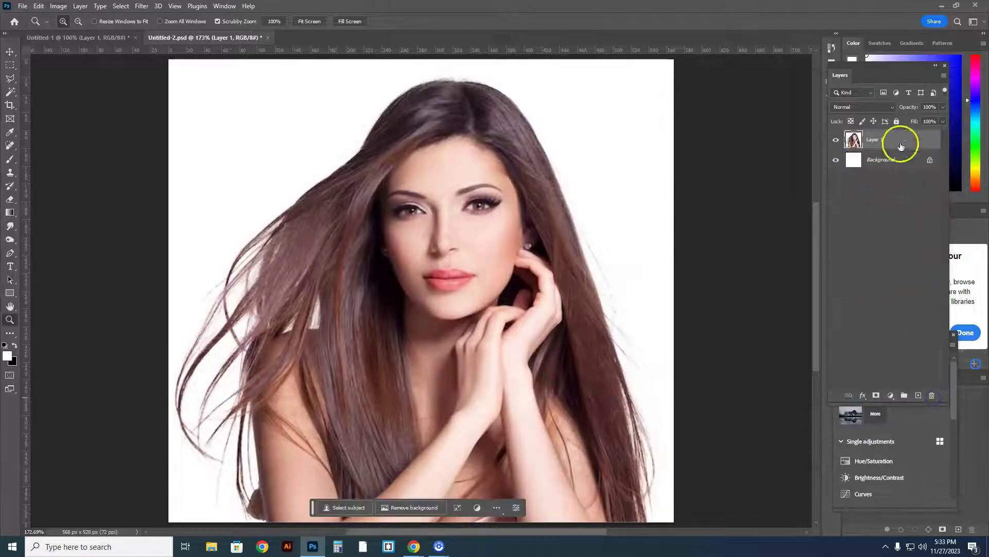
drag(875, 160, 932, 396)
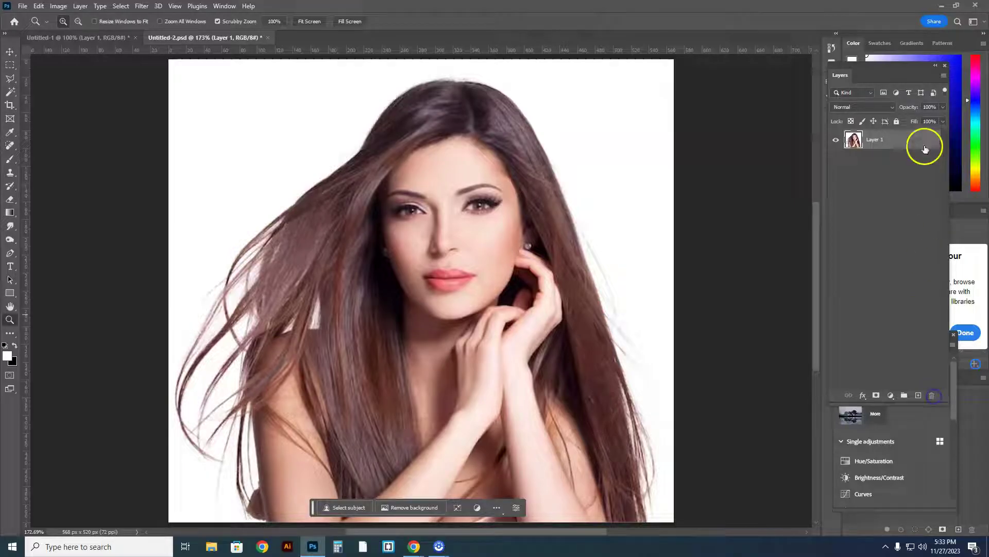
- Lock and unlock Layer 1, and duplicate it as a copy above the original
click(896, 121)
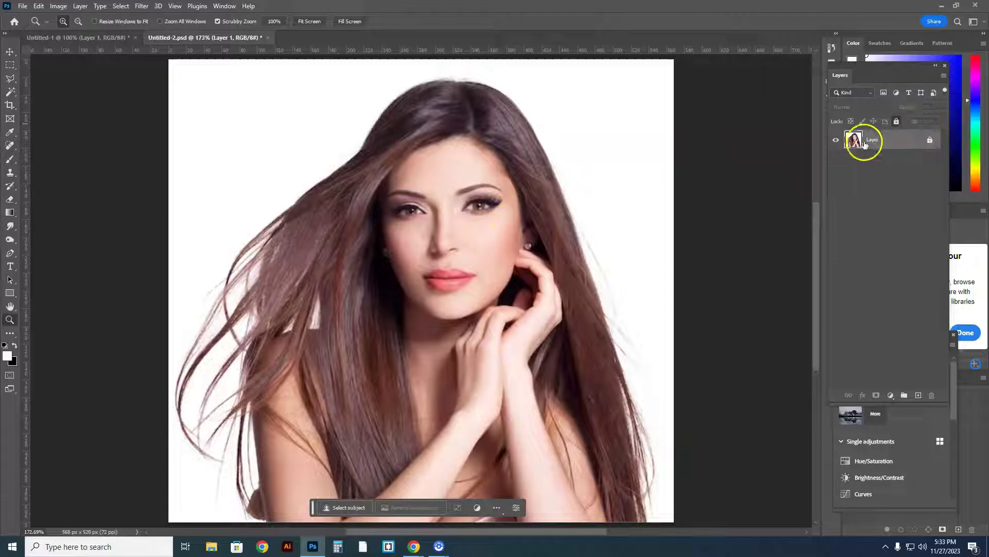
click(931, 141)
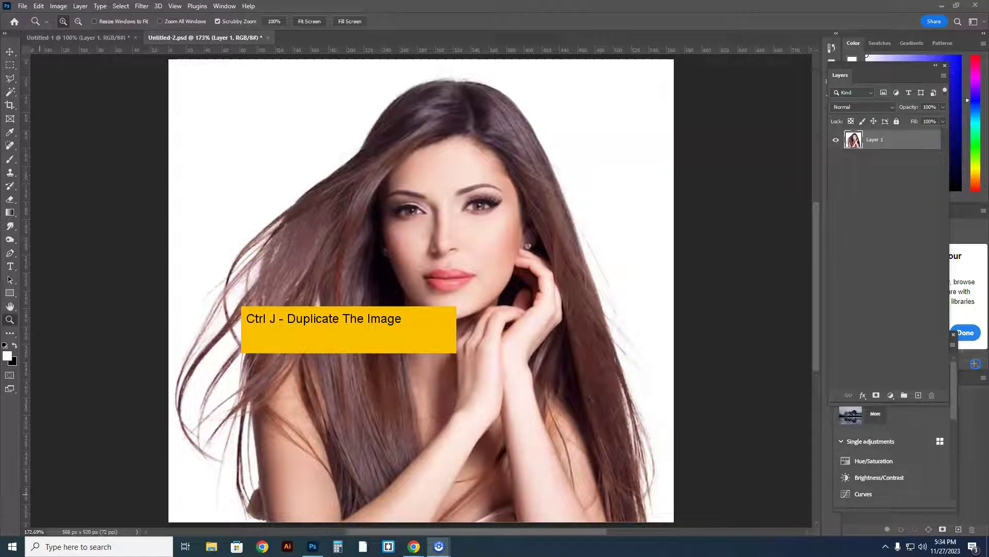
click(884, 137)
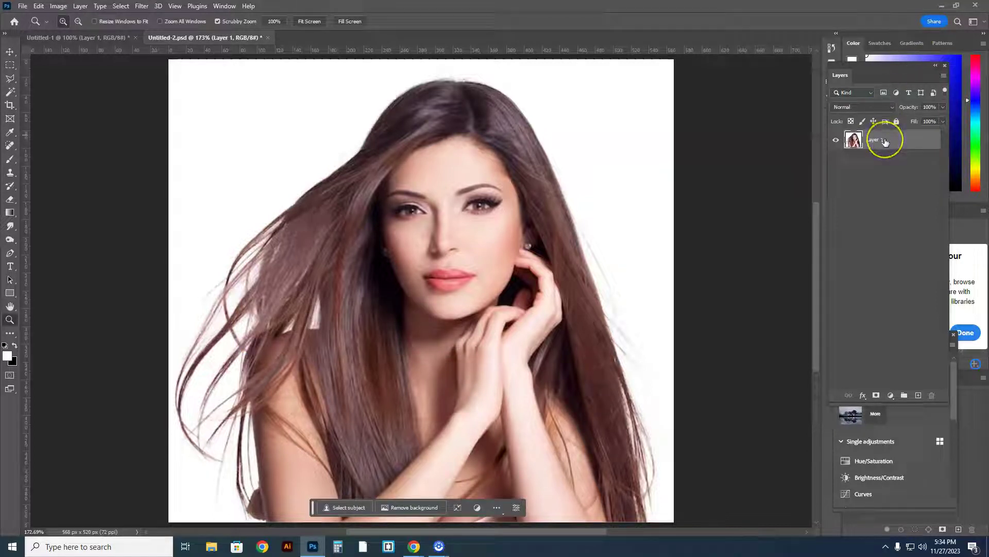
key(ctrl+j)
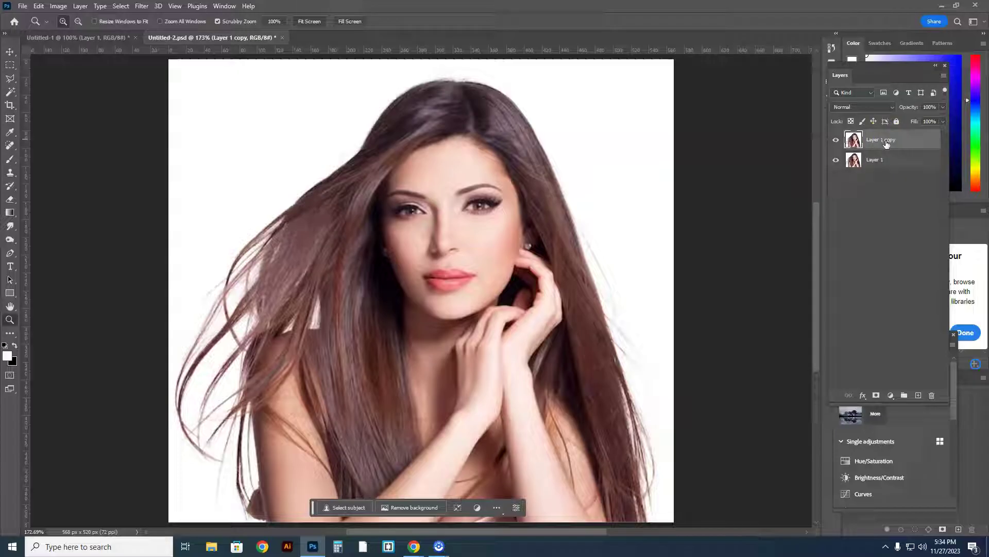
- Add a Hue/Saturation adjustment layer above Layer 1 copy with Saturation set to -100
click(886, 144)
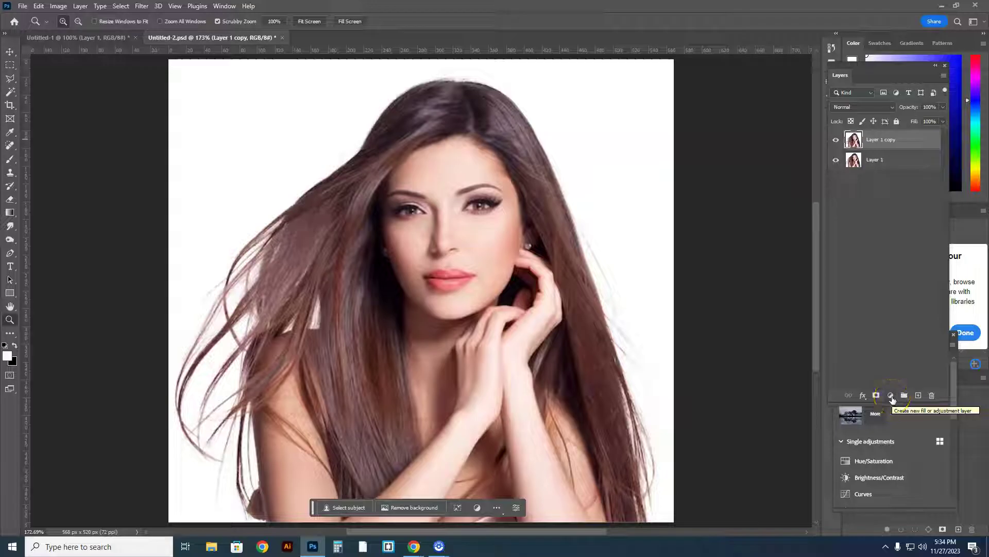
click(891, 396)
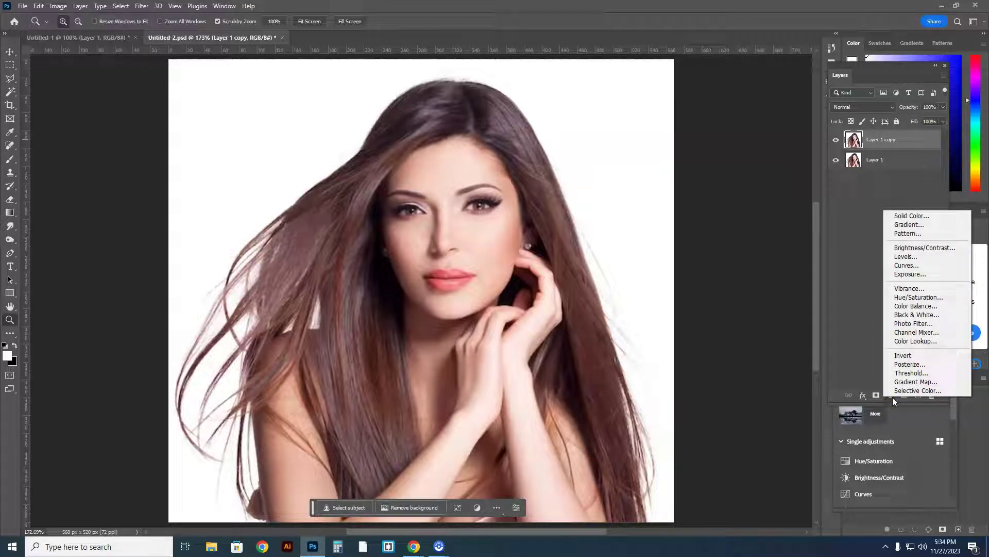
click(915, 298)
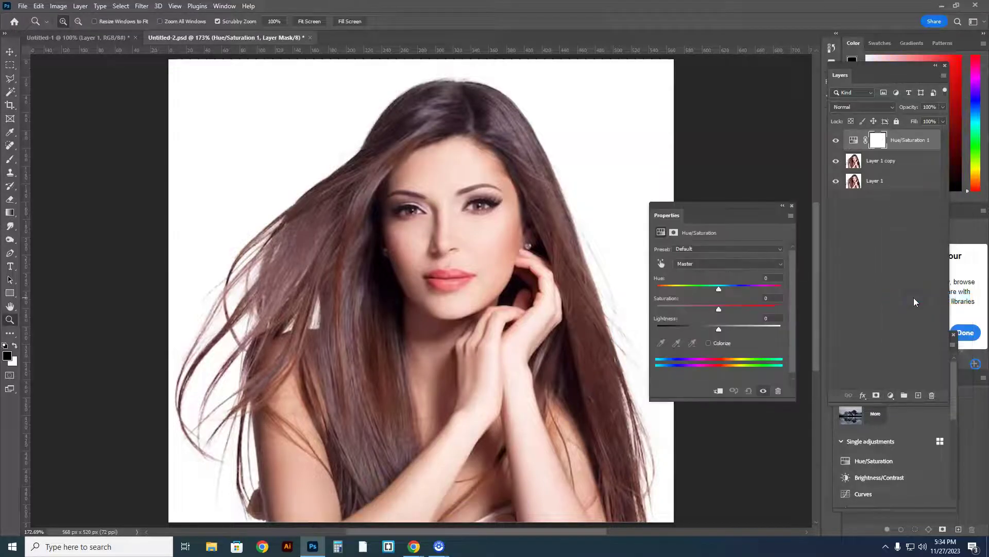
drag(718, 205, 841, 217)
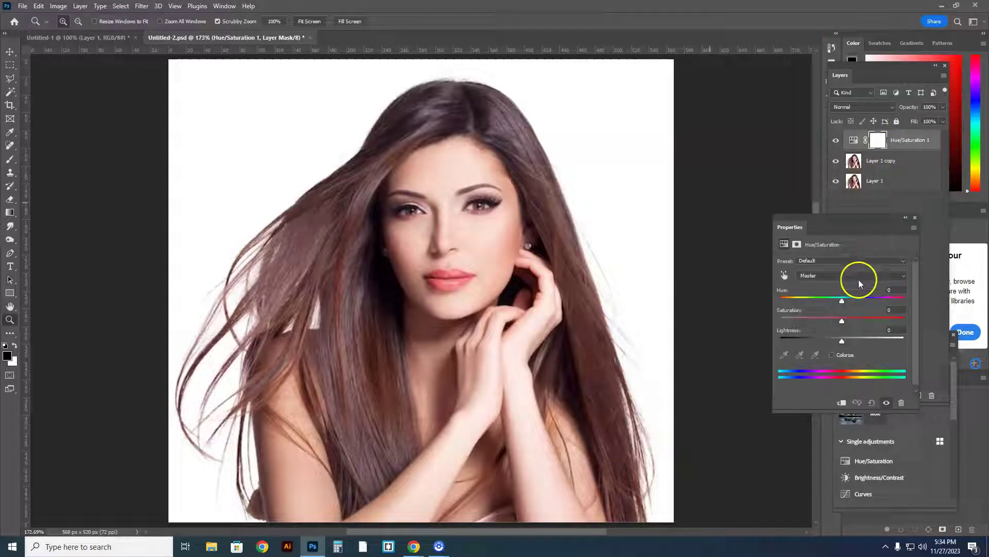
drag(845, 319, 794, 325)
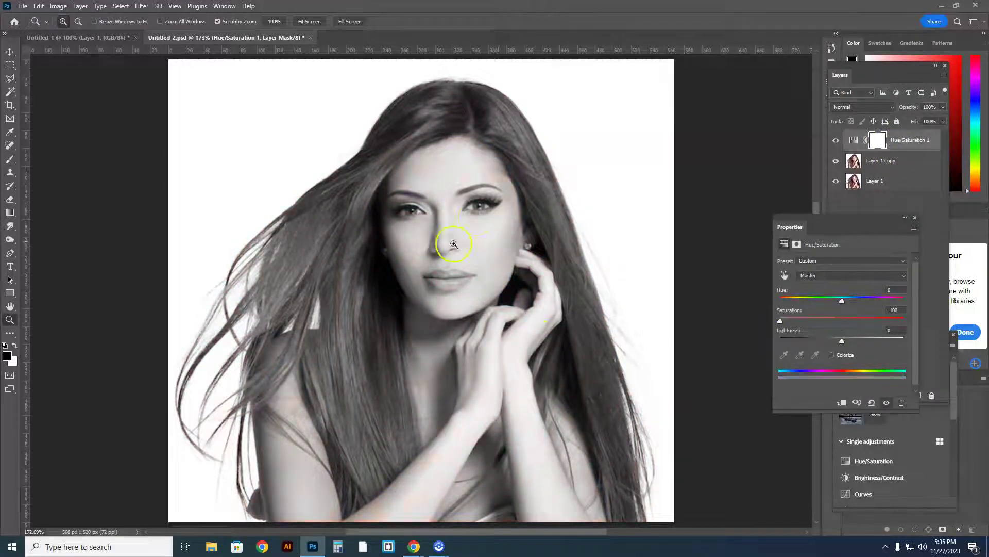
drag(867, 218, 812, 232)
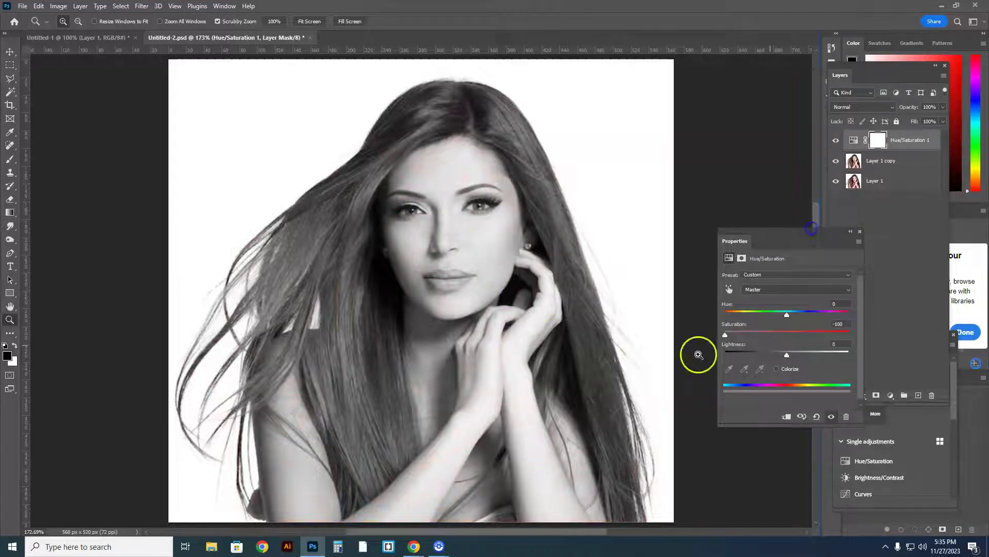
click(860, 230)
- Invert the colors of Layer 1 copy
click(897, 161)
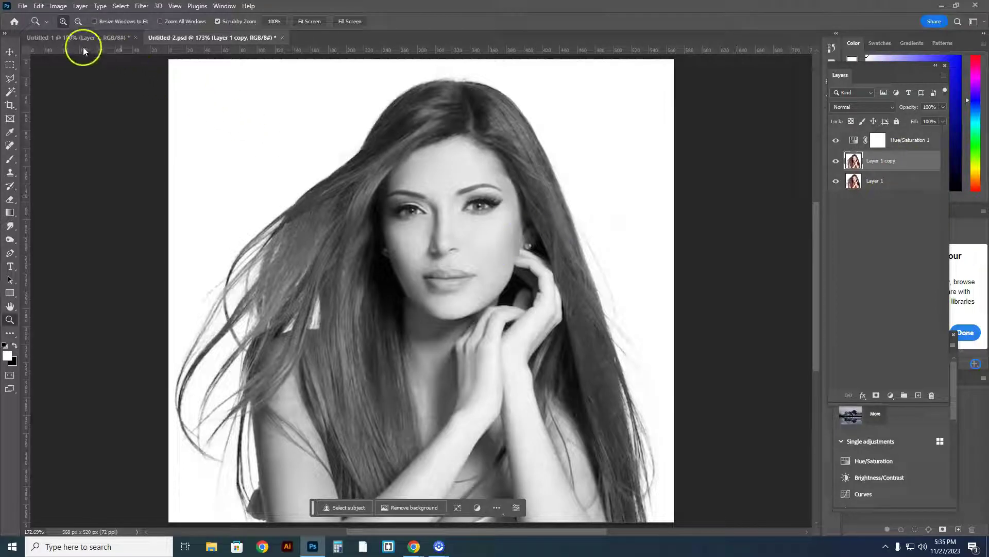
click(81, 6)
click(55, 6)
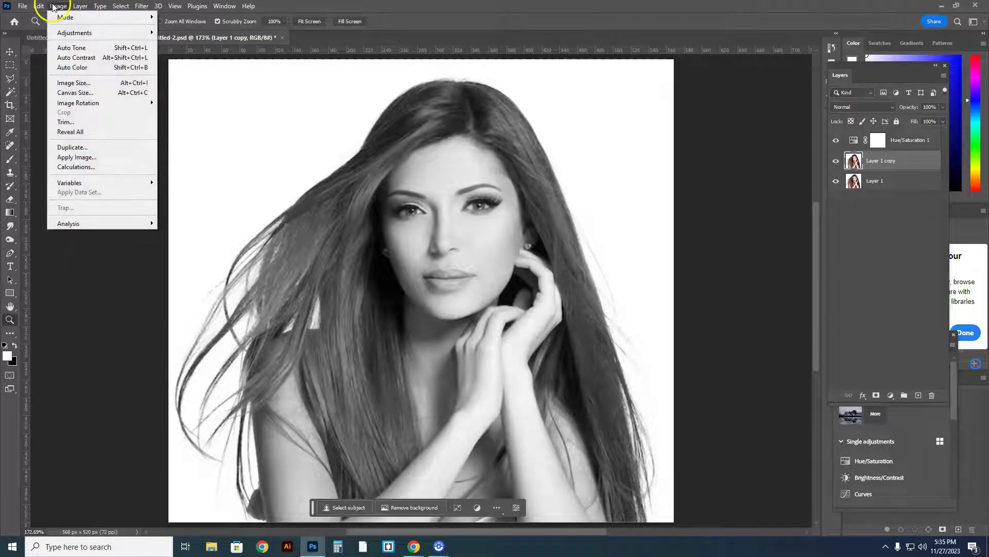
mouse_move(82, 33)
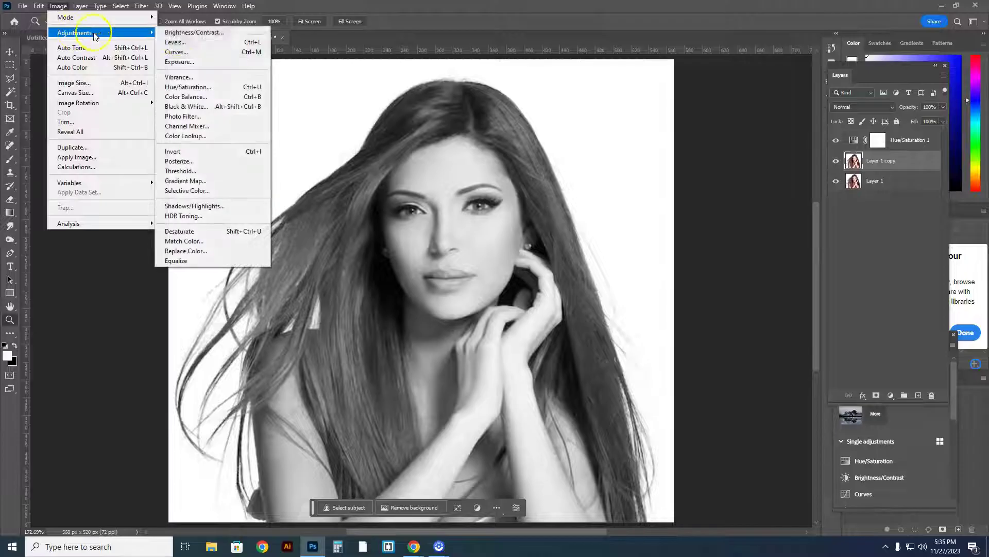
click(186, 154)
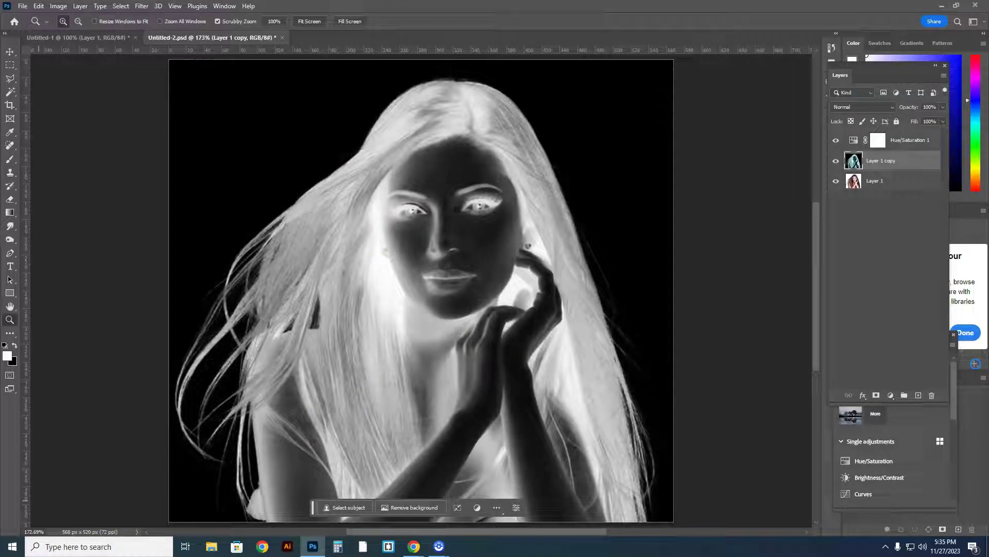
- Set the blend mode of Layer 1 copy to Color Dodge
click(880, 163)
click(893, 109)
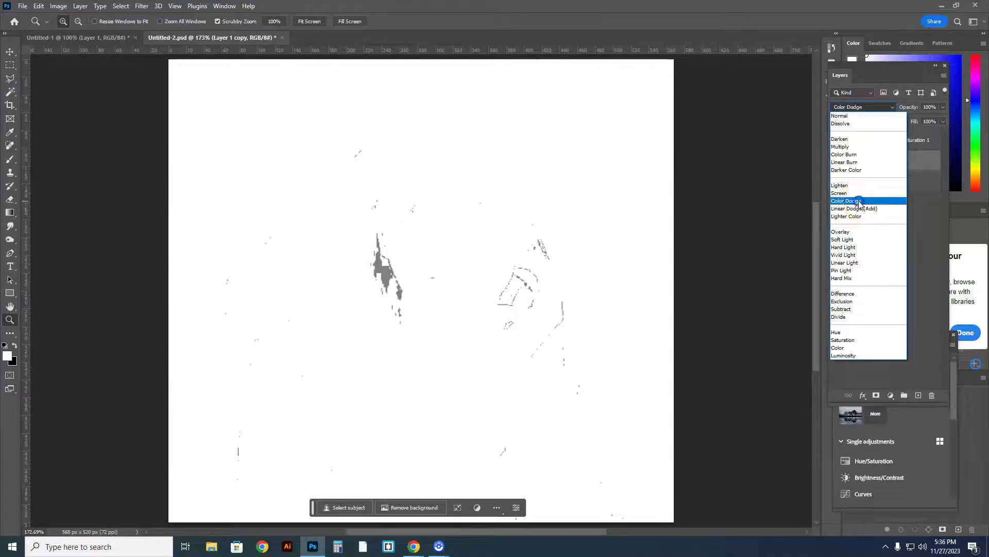
click(858, 201)
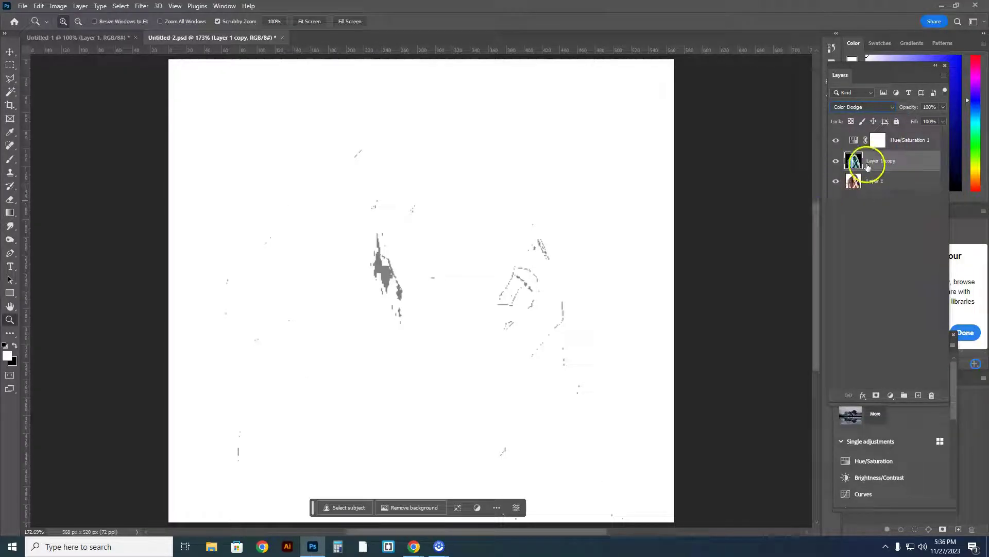
click(892, 106)
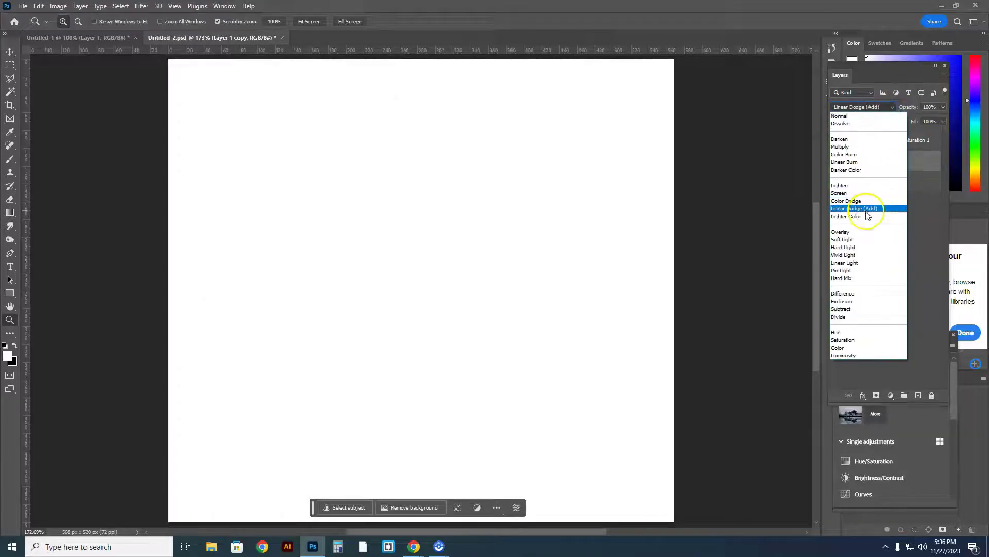
click(856, 200)
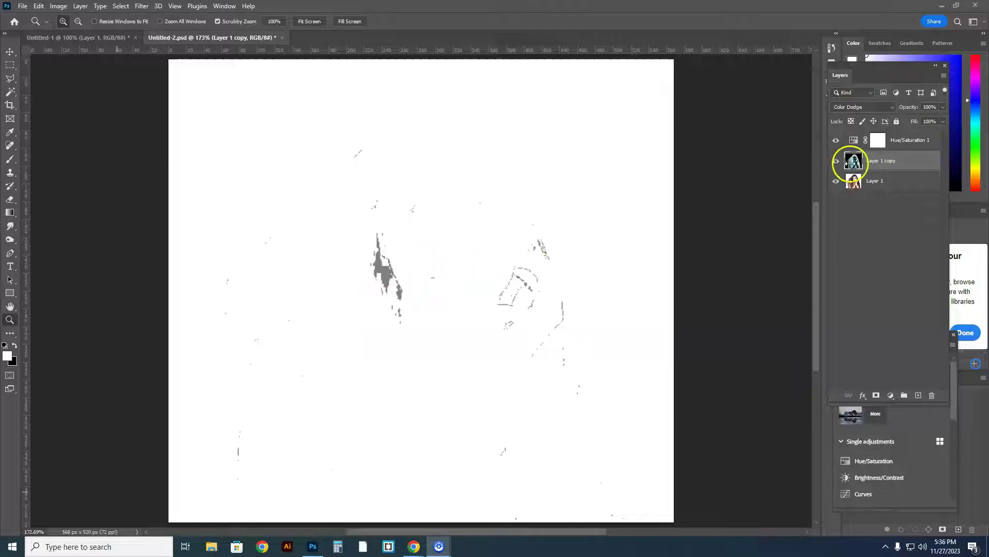
- Apply a Gaussian Blur with a radius of 11.1 pixels to Layer 1 copy
click(140, 7)
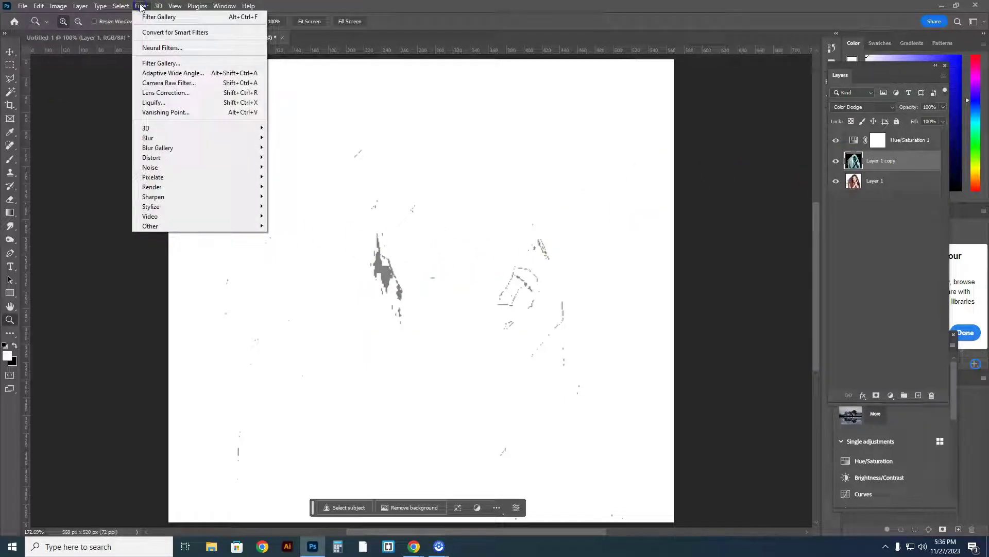
mouse_move(170, 138)
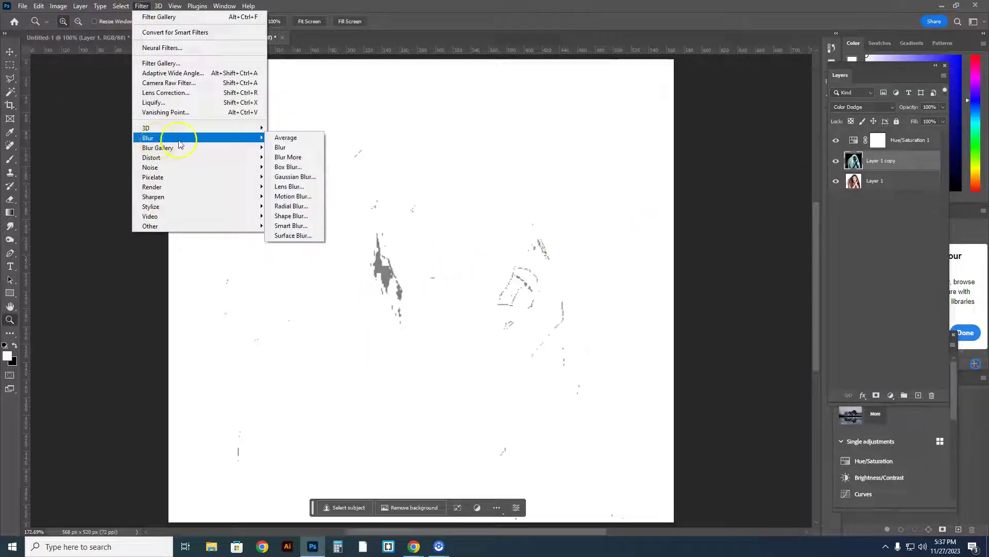
click(305, 176)
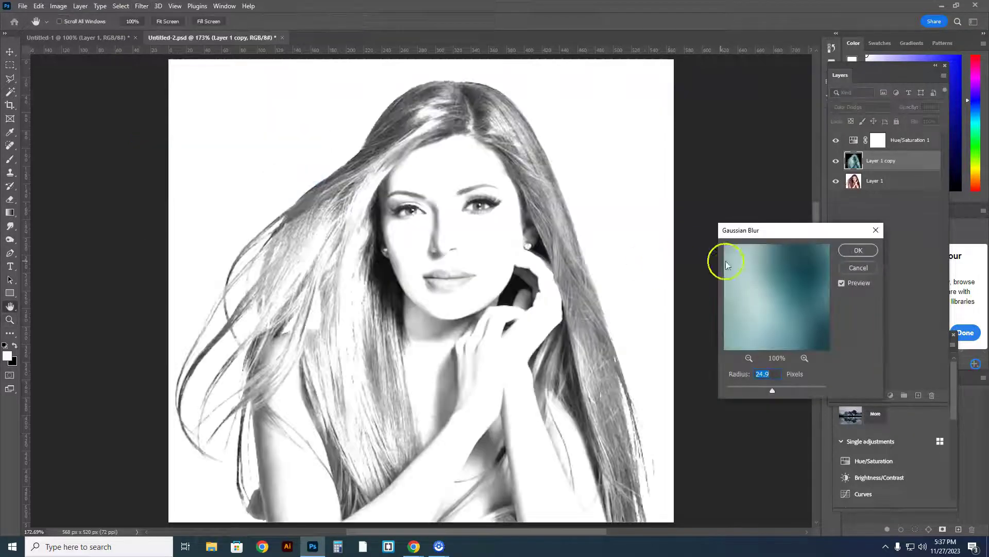
drag(781, 229, 791, 154)
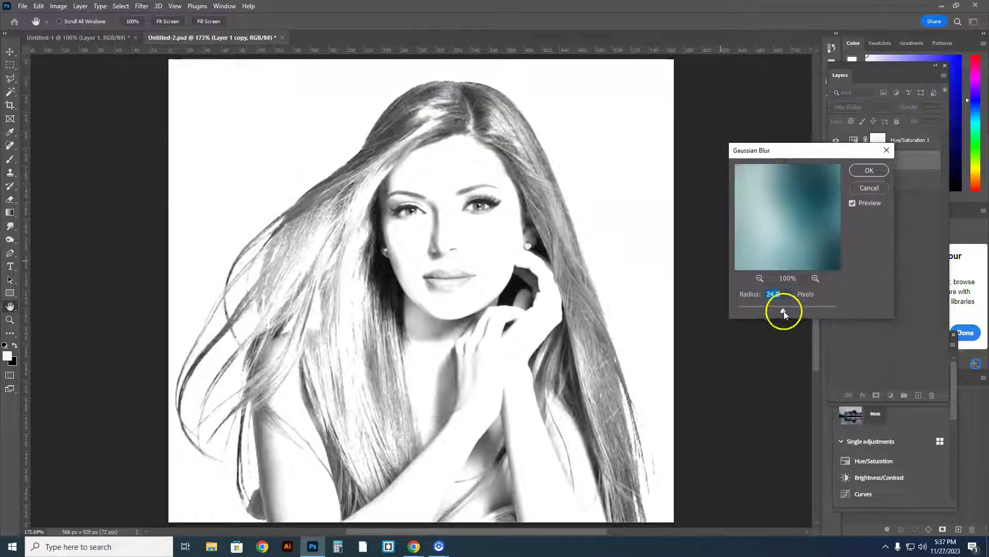
mouse_move(783, 310)
mouse_down()
mouse_move(747, 312)
mouse_move(796, 311)
mouse_move(782, 312)
mouse_up()
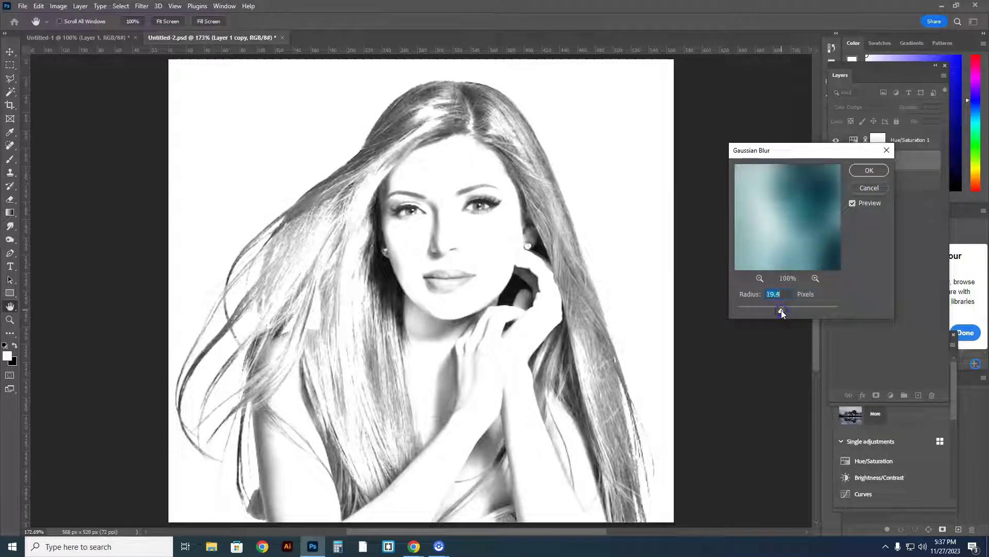
drag(781, 310, 778, 310)
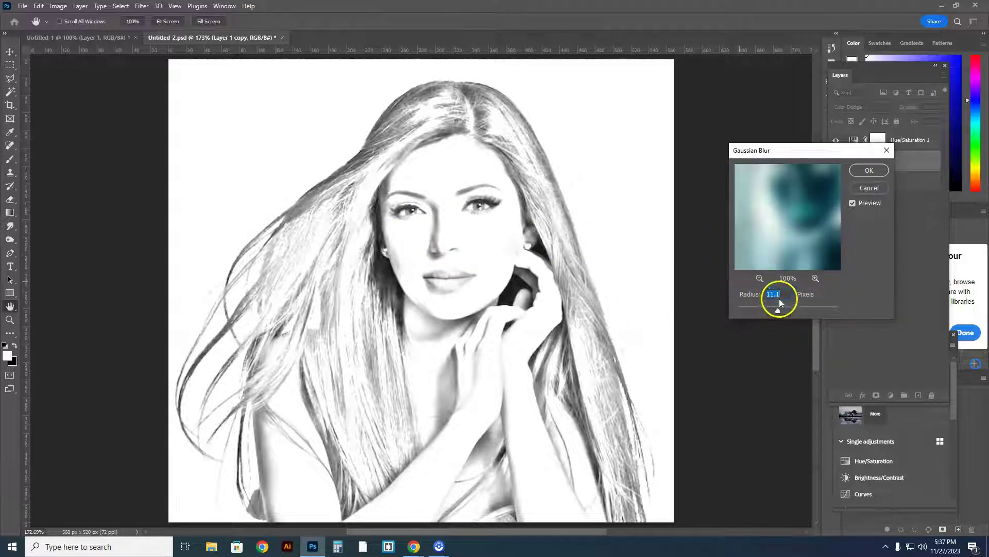
click(869, 177)
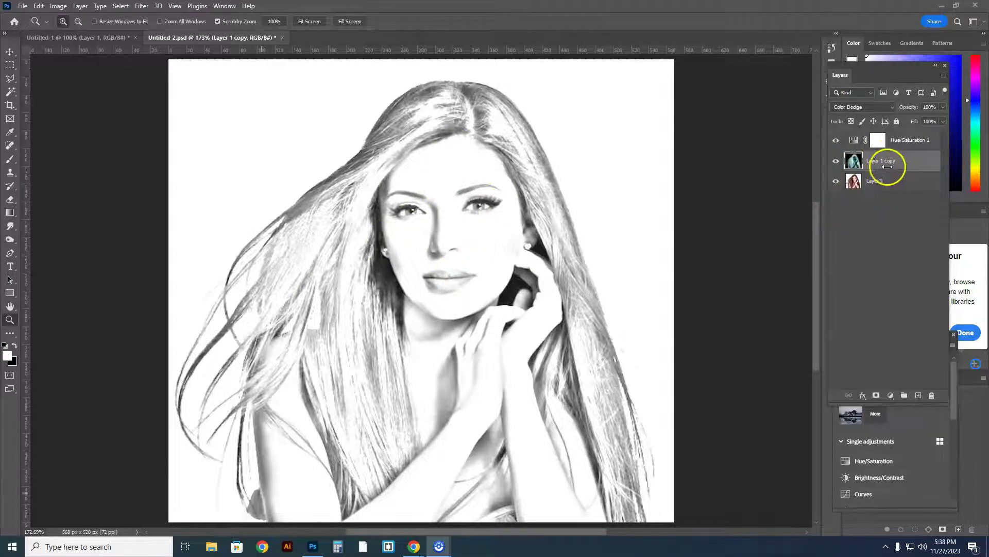
- Add a Levels adjustment layer above Layer 1 copy and darken the midtones to about 0.71
click(891, 395)
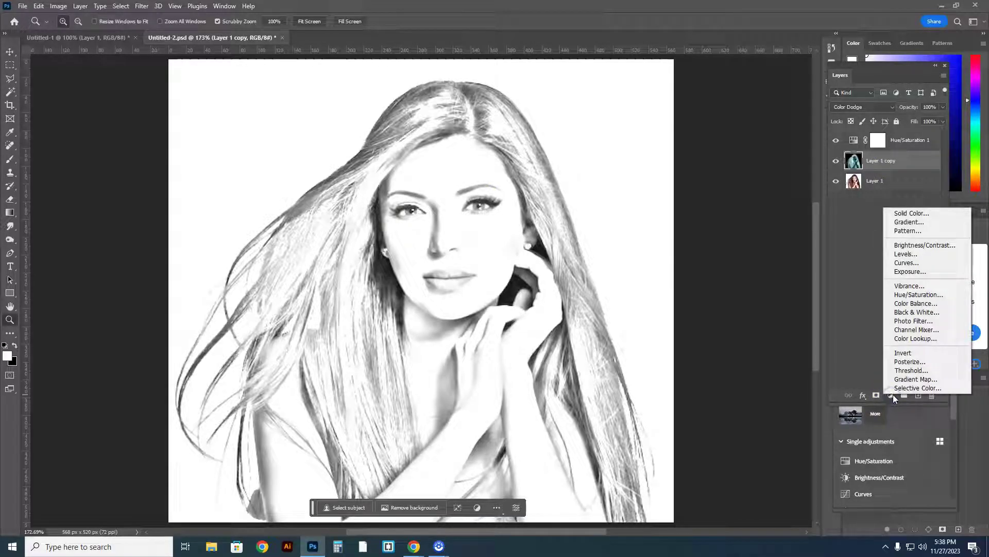
click(898, 382)
click(906, 253)
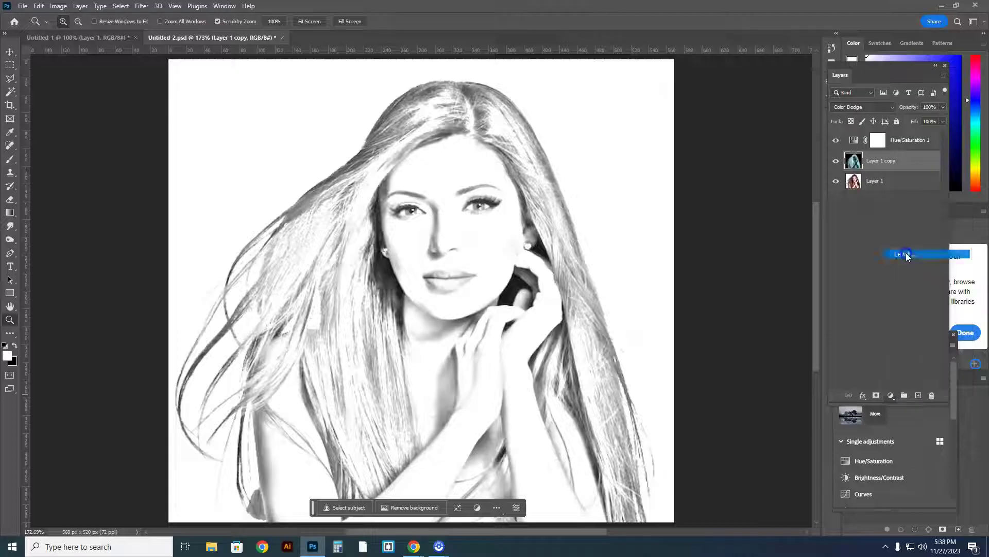
drag(781, 233, 756, 143)
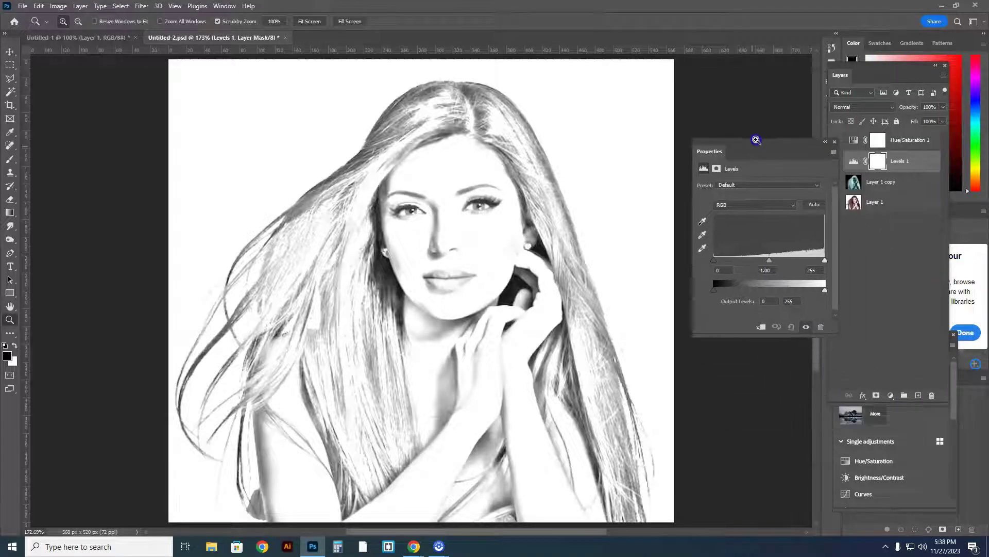
drag(771, 261, 795, 263)
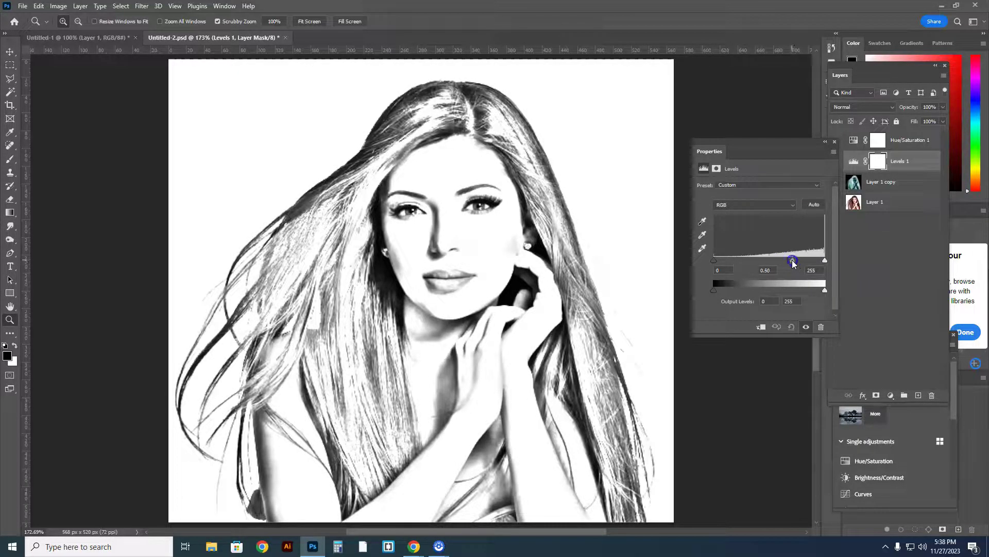
mouse_move(793, 261)
mouse_down()
mouse_move(728, 261)
mouse_move(786, 266)
mouse_up()
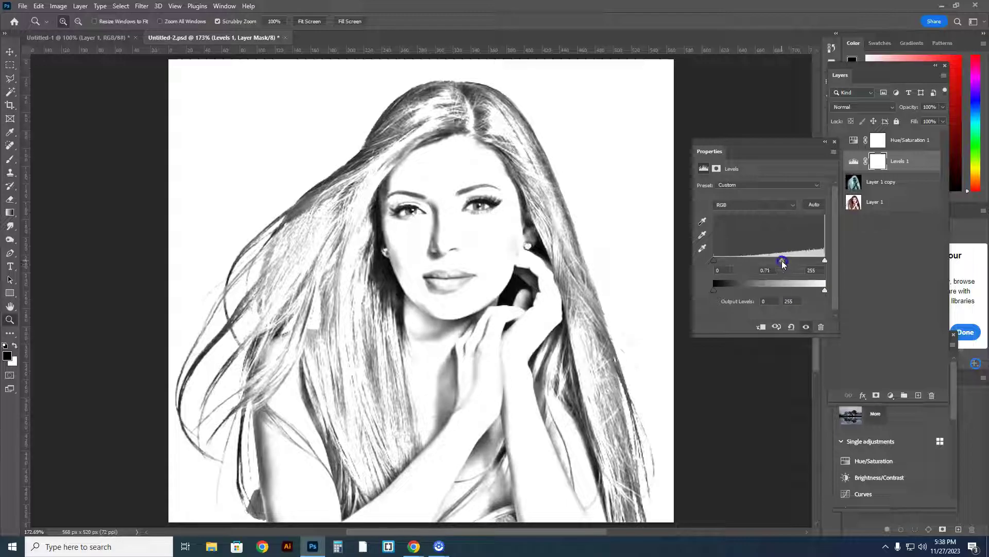
drag(782, 263, 781, 262)
click(835, 141)
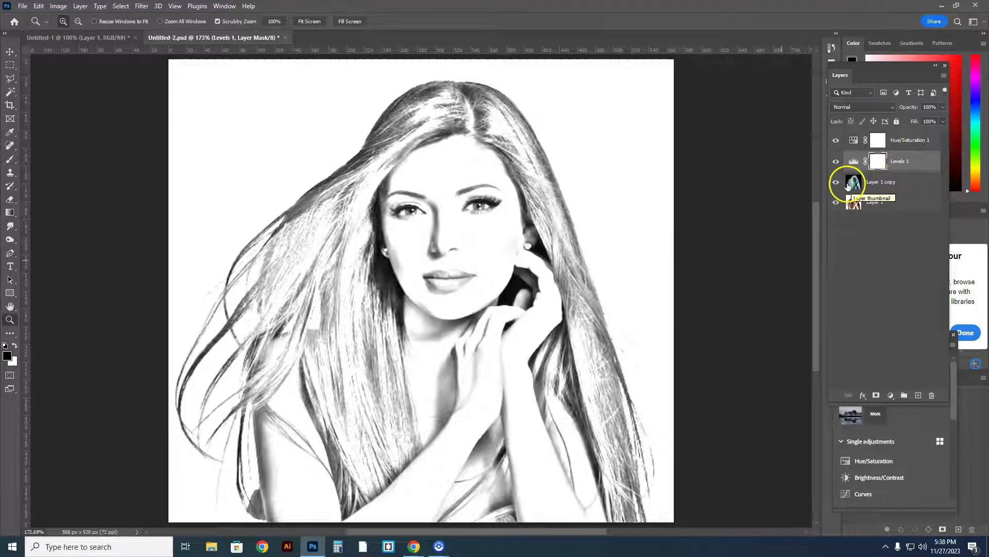
- Rename Layer 1 copy as Invert
double_click(892, 185)
click(891, 200)
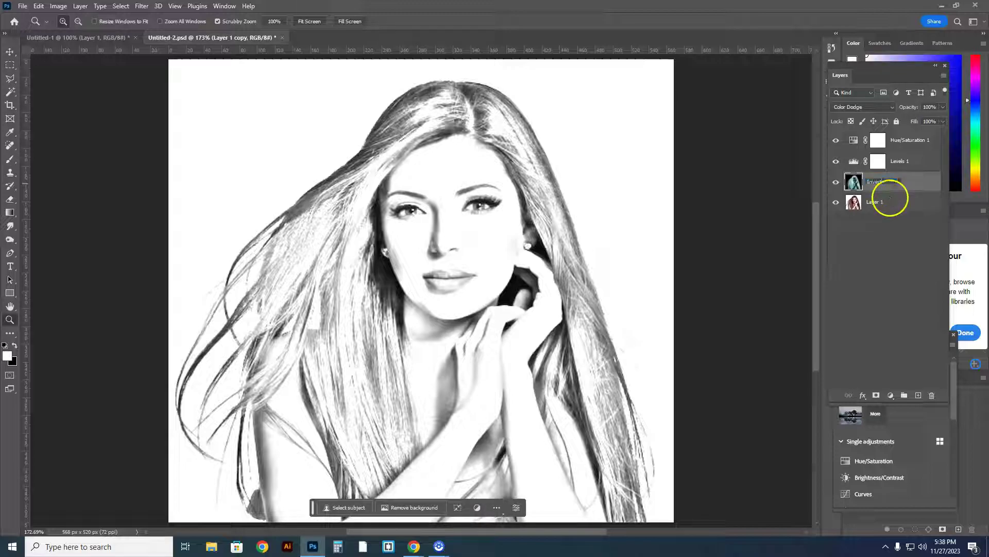
click(868, 241)
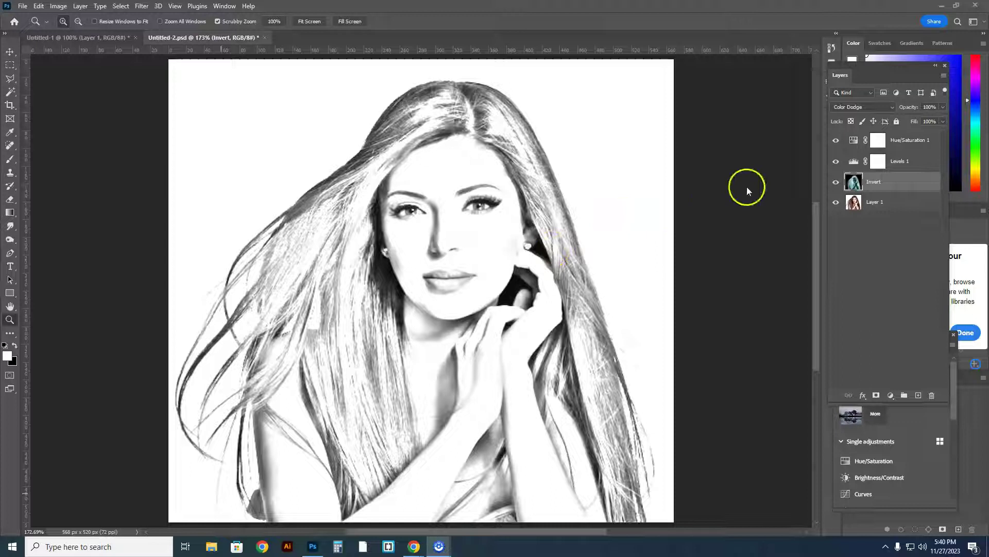
- Add a Brightness/Contrast adjustment layer above the Invert layer with Brightness 4 and Contrast 54
click(891, 396)
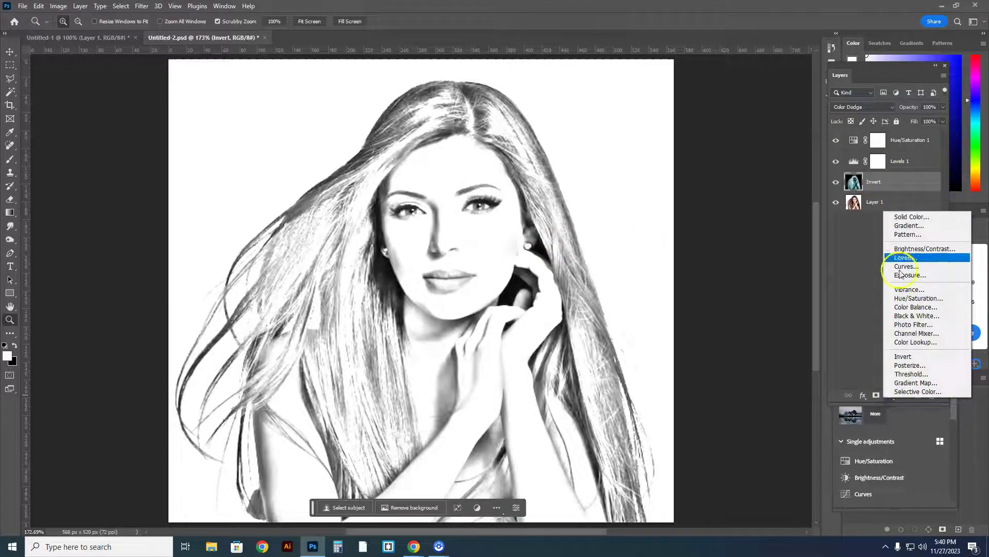
click(916, 248)
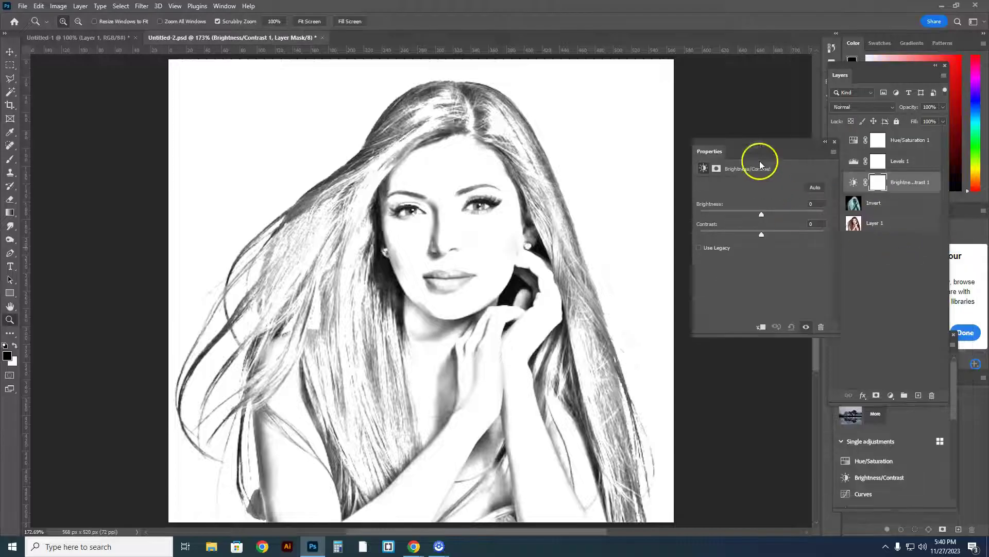
drag(762, 141, 823, 244)
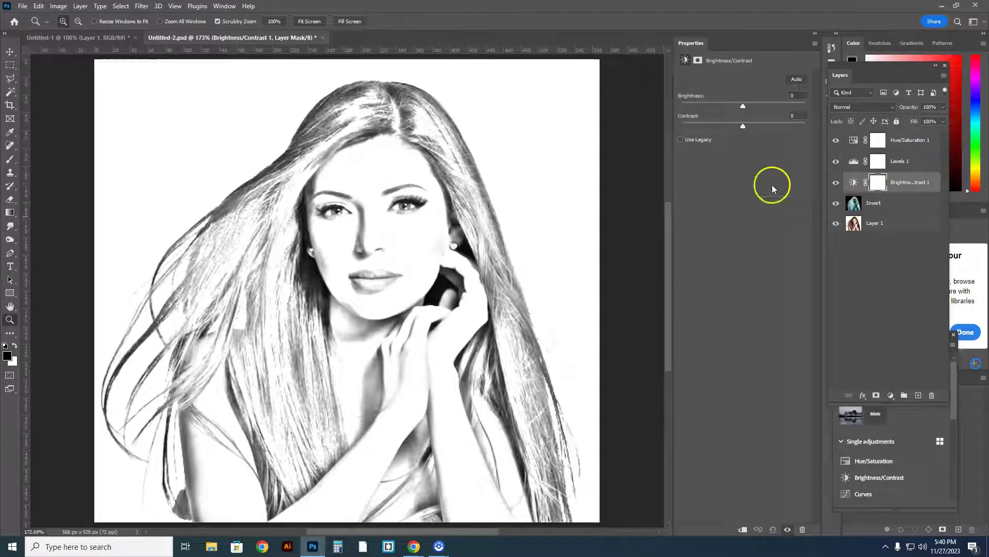
drag(697, 43, 632, 76)
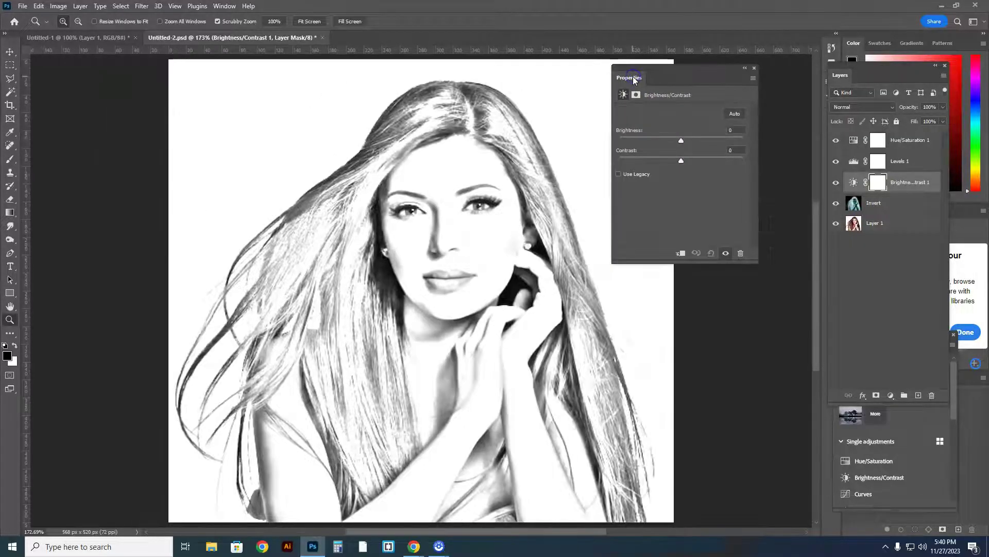
mouse_move(683, 141)
mouse_down()
mouse_move(710, 140)
mouse_move(701, 140)
mouse_move(707, 161)
mouse_move(740, 168)
mouse_move(712, 166)
mouse_move(680, 142)
mouse_up()
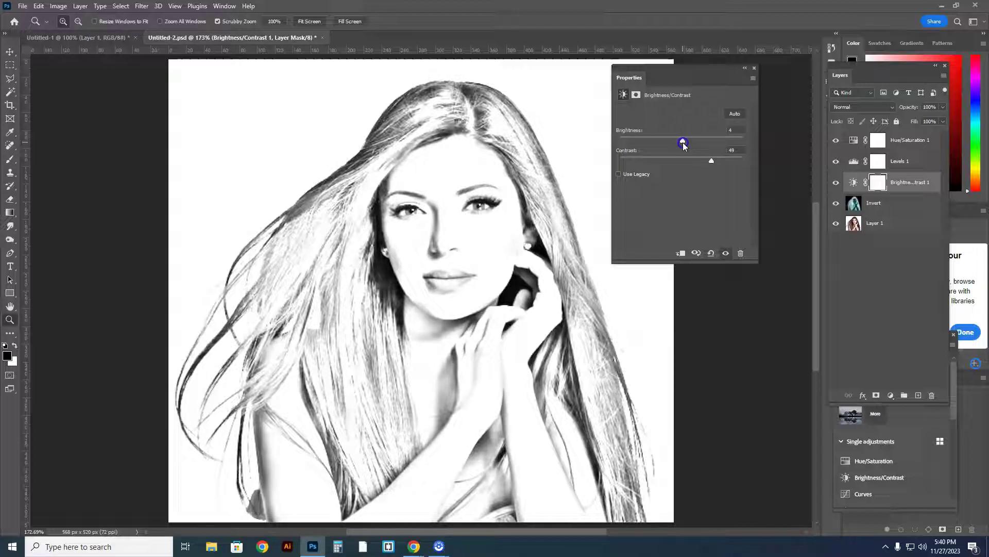
drag(714, 162, 716, 163)
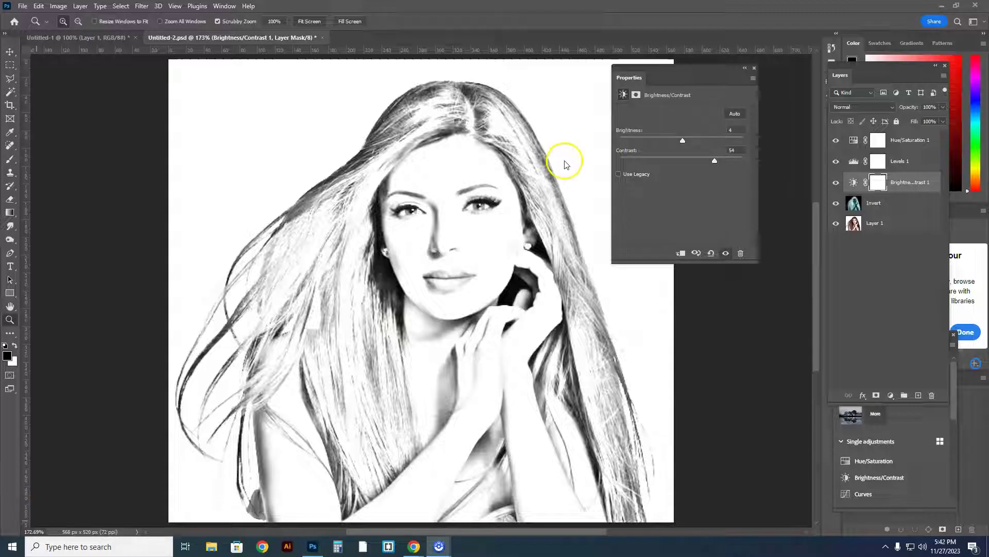
click(755, 68)
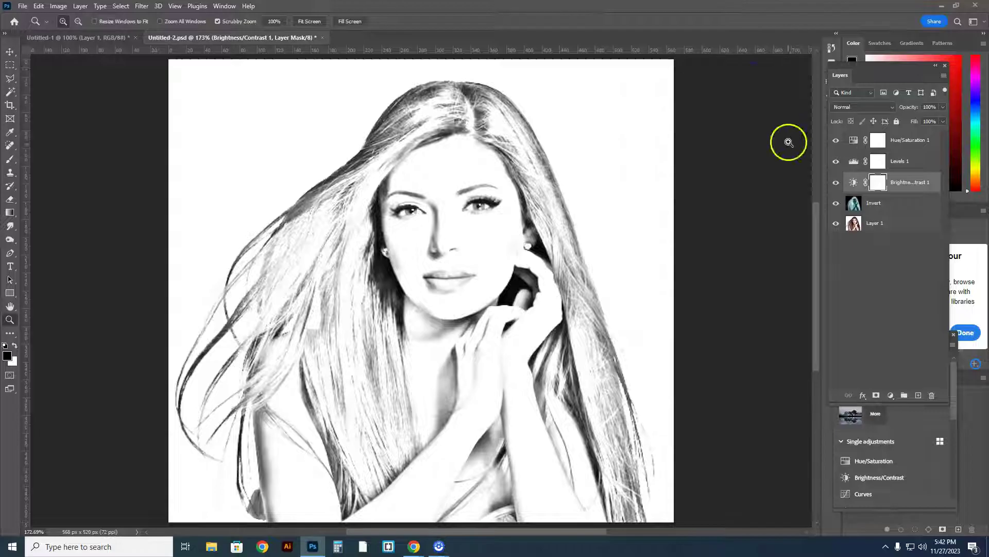
- Stamp all visible layers into a new merged layer above Hue/Saturation 1
click(909, 140)
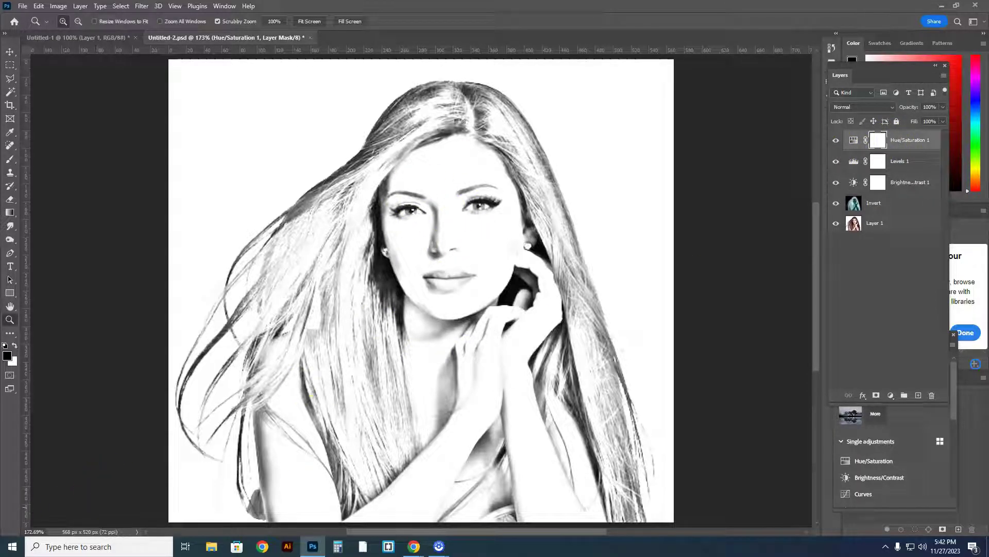
key(ctrl+alt+shift+e)
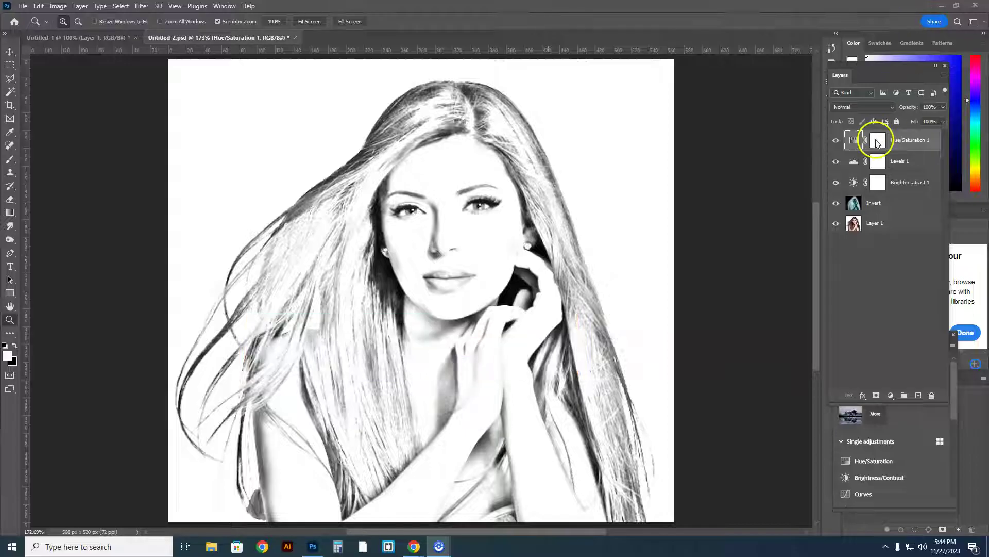
click(879, 140)
click(922, 148)
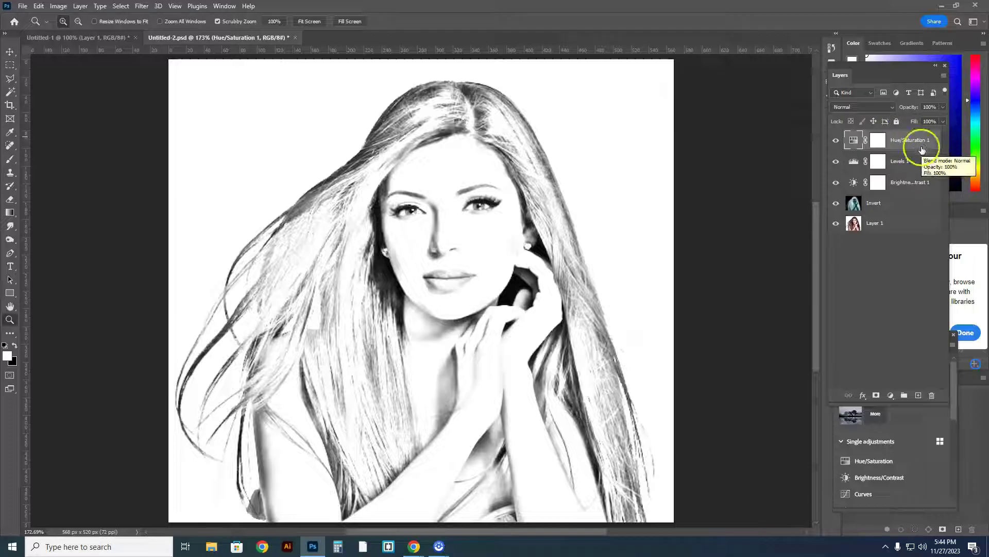
click(925, 150)
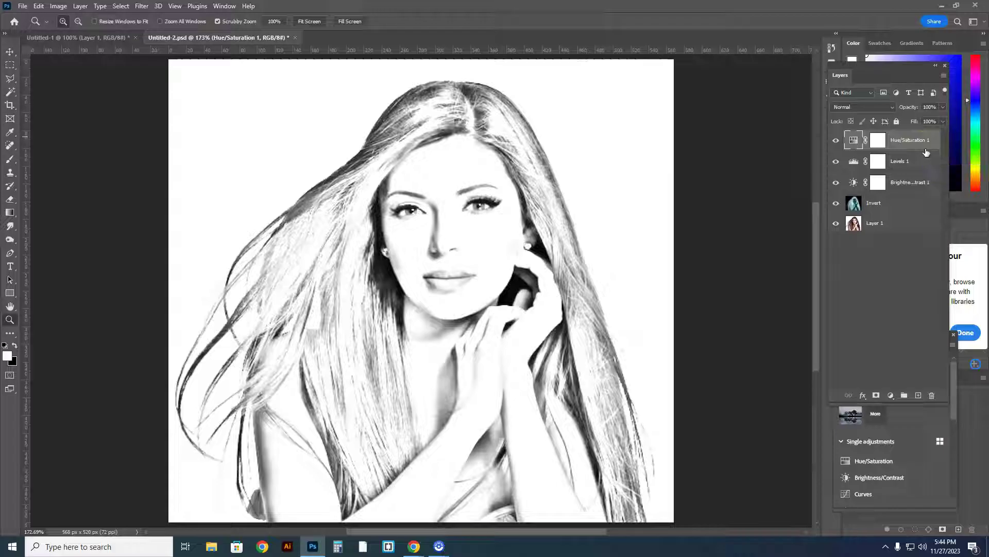
drag(926, 152, 926, 147)
key(ctrl+shift+alt+e)
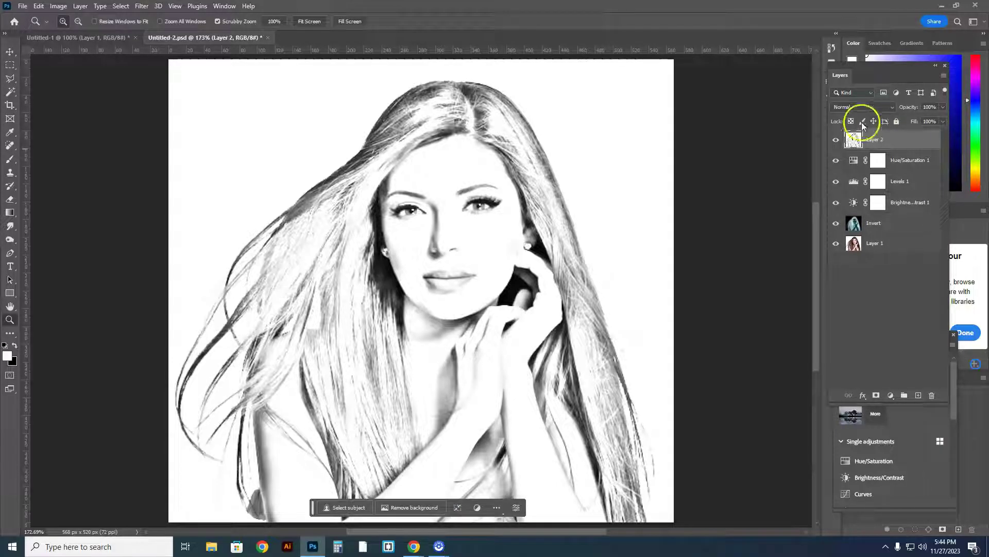
- Rename the merged layer as Noise and keep it selected
click(843, 140)
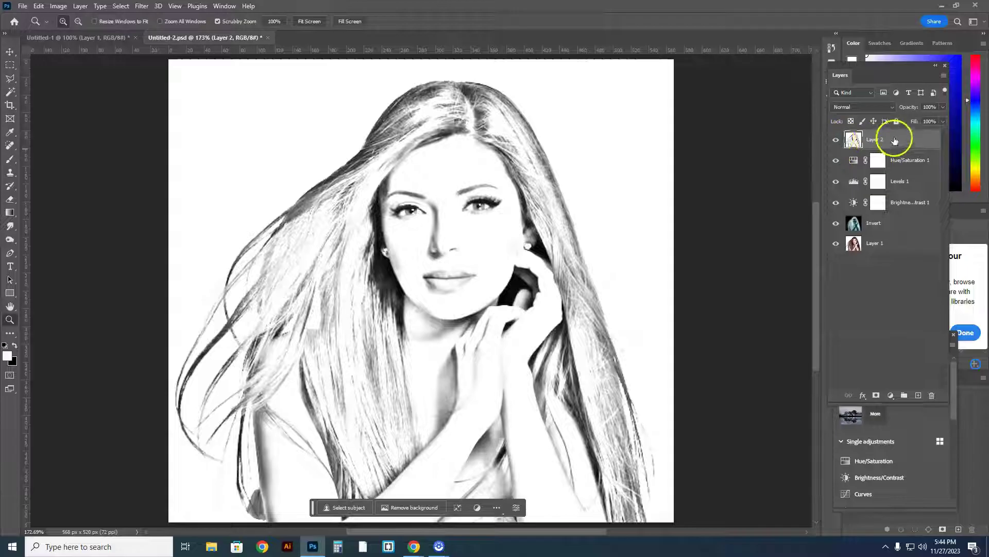
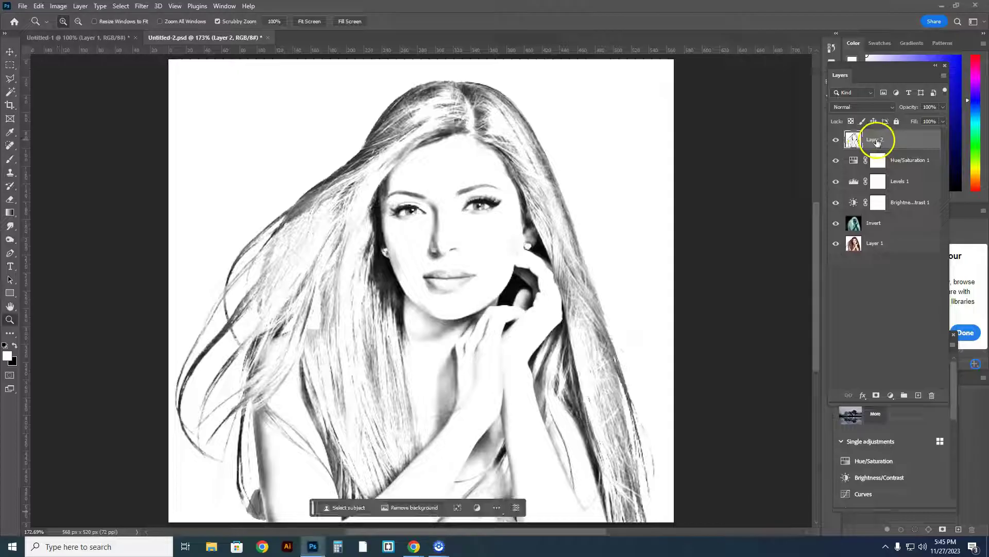
click(877, 140)
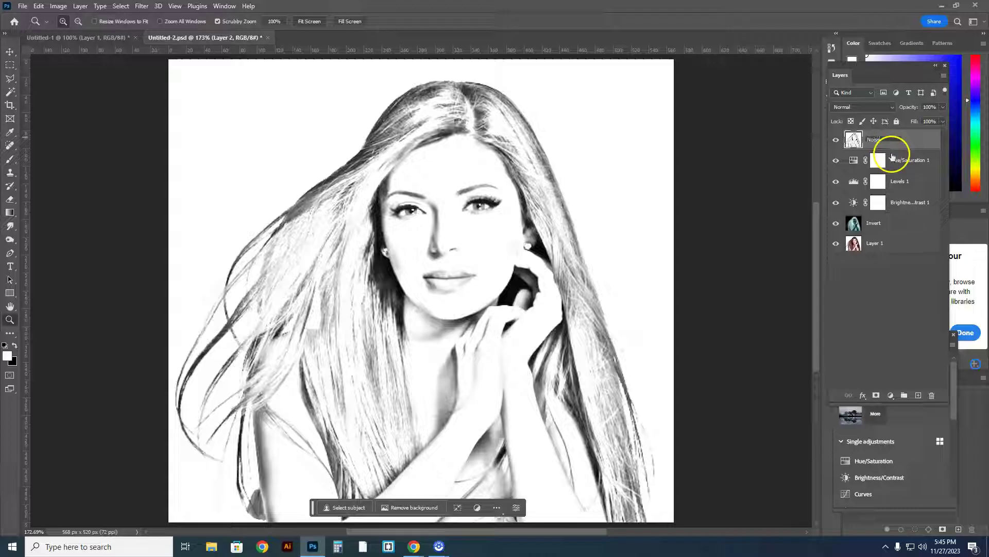
click(886, 279)
click(890, 139)
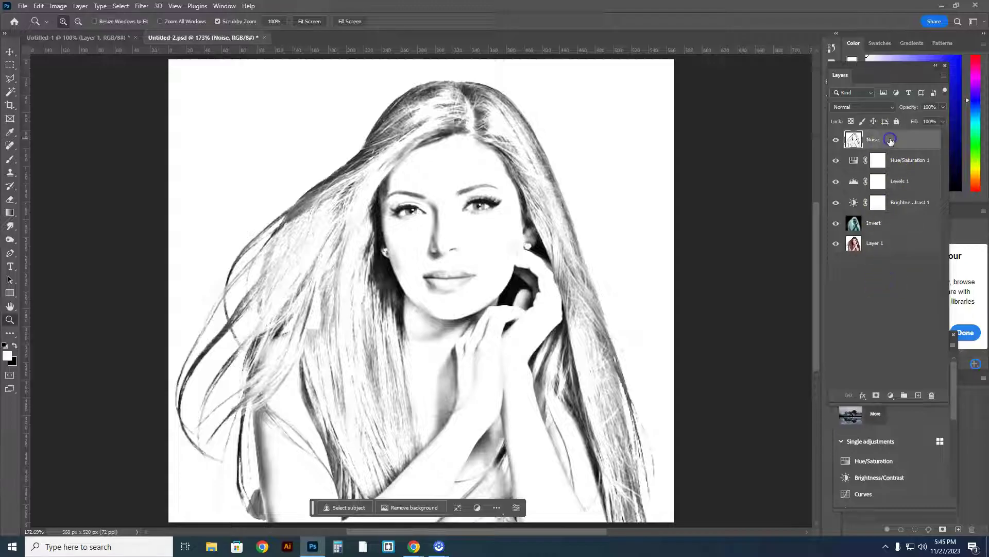
- Open the Add Noise filter on the Noise layer and set the amount to 6.78% with Uniform distribution
click(142, 6)
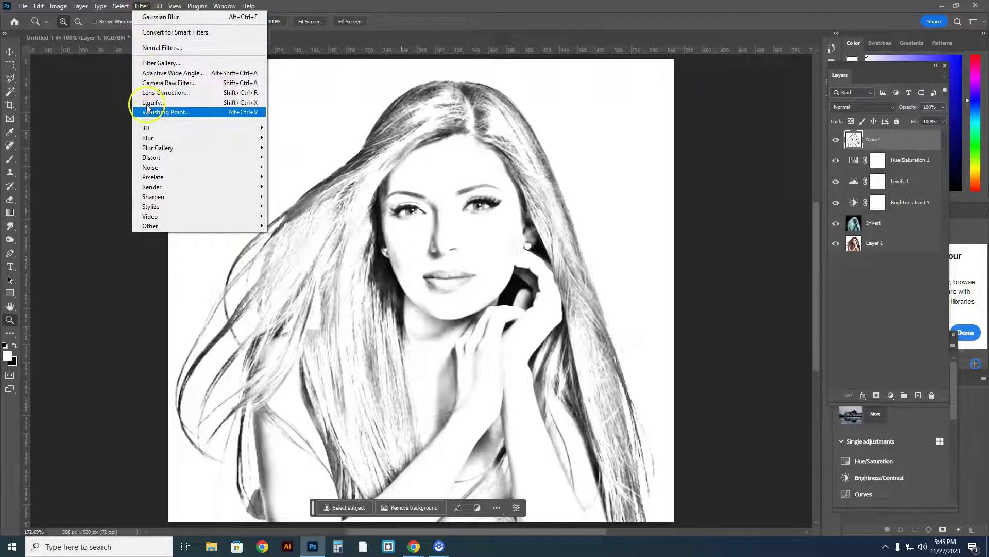
mouse_move(157, 169)
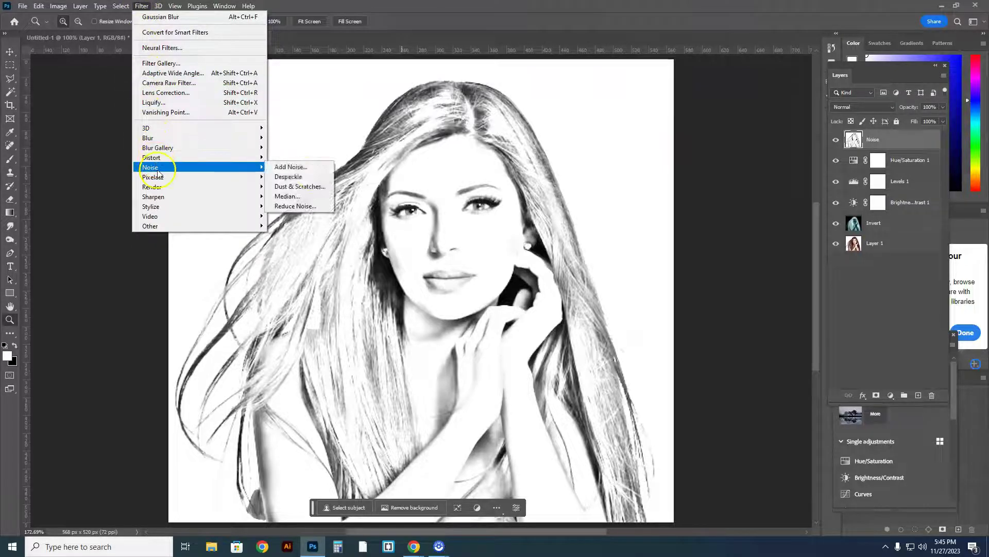
click(291, 167)
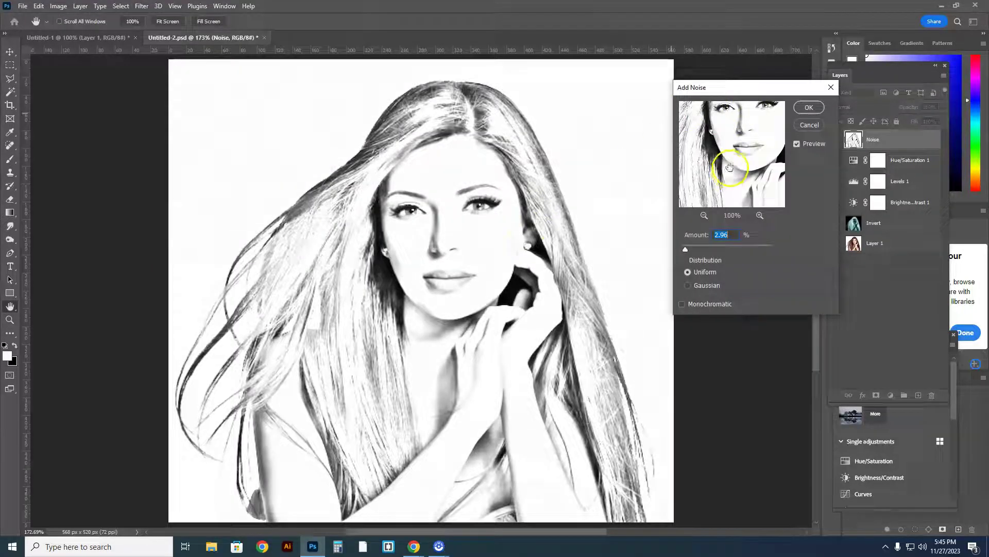
drag(731, 150, 731, 169)
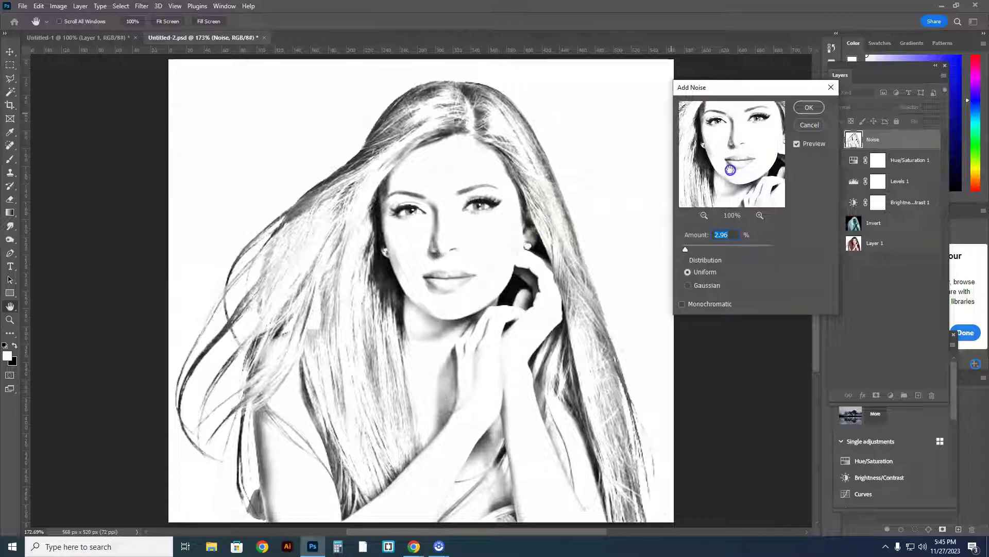
click(761, 215)
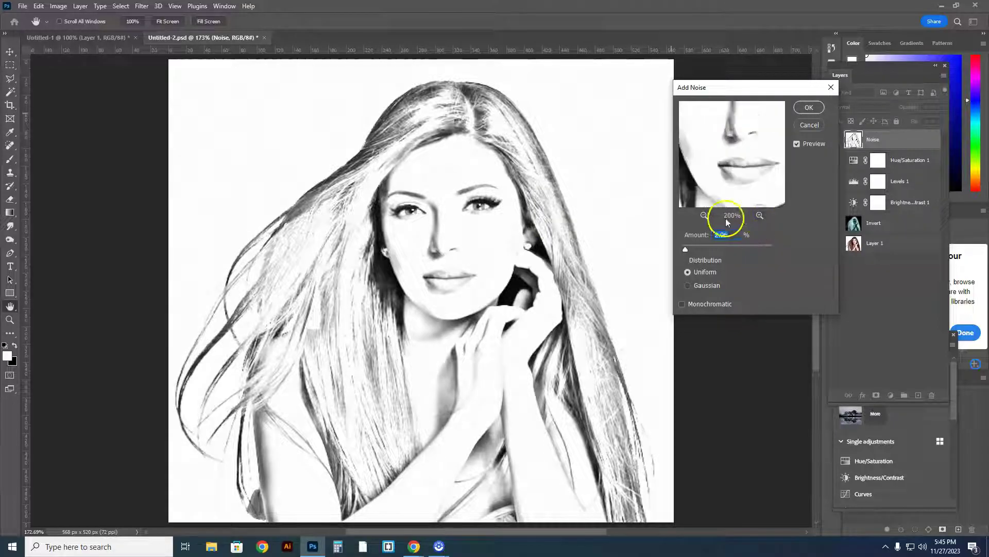
click(704, 215)
drag(690, 248, 697, 252)
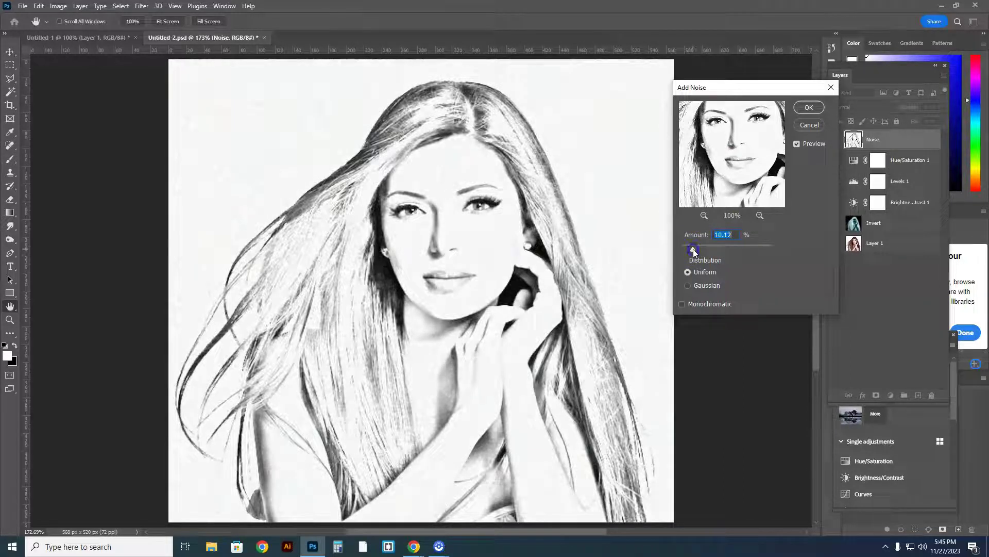
drag(691, 250, 685, 250)
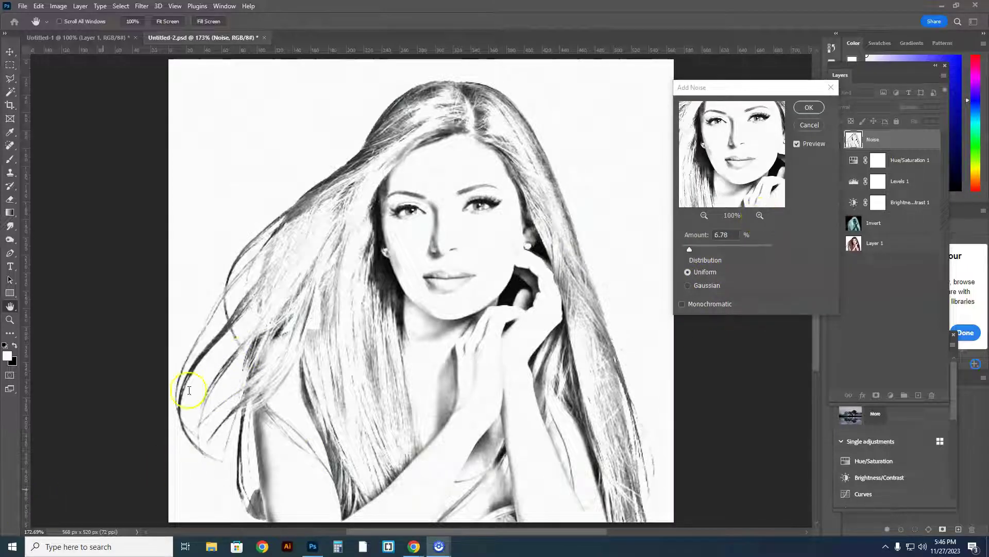
- Check the noise on the face at higher magnification, reduce the amount to 4.87%, and apply the Add Noise filter
click(755, 217)
drag(728, 140, 706, 175)
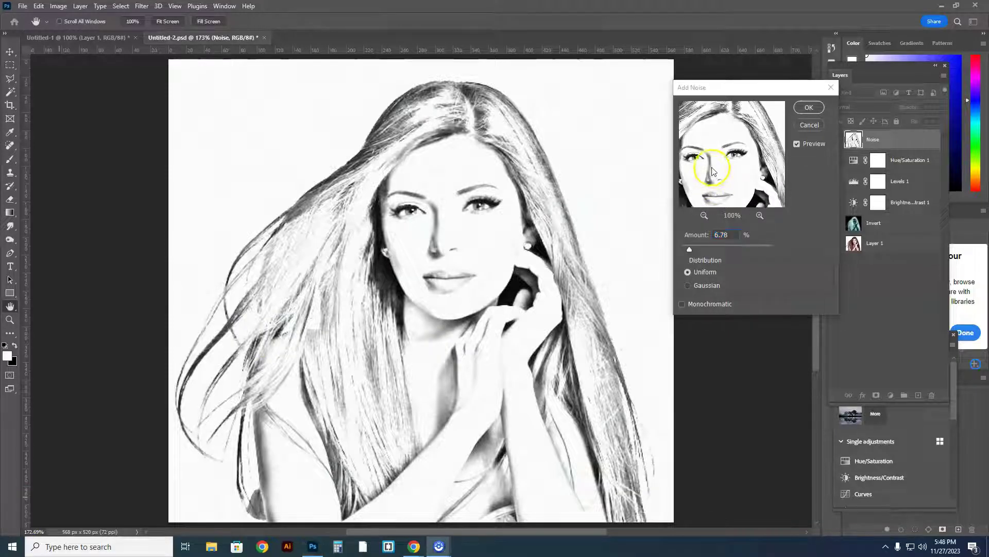
drag(735, 89, 676, 91)
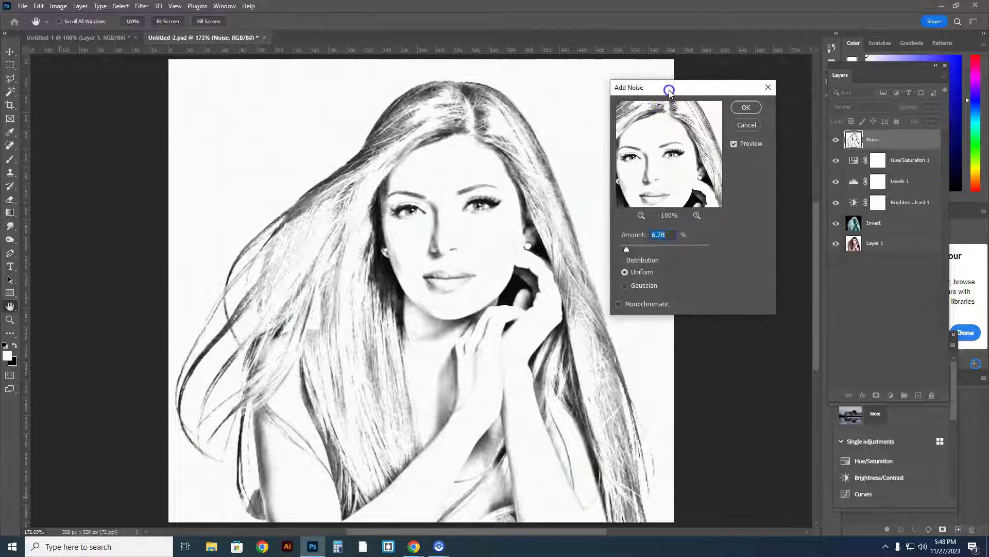
click(697, 216)
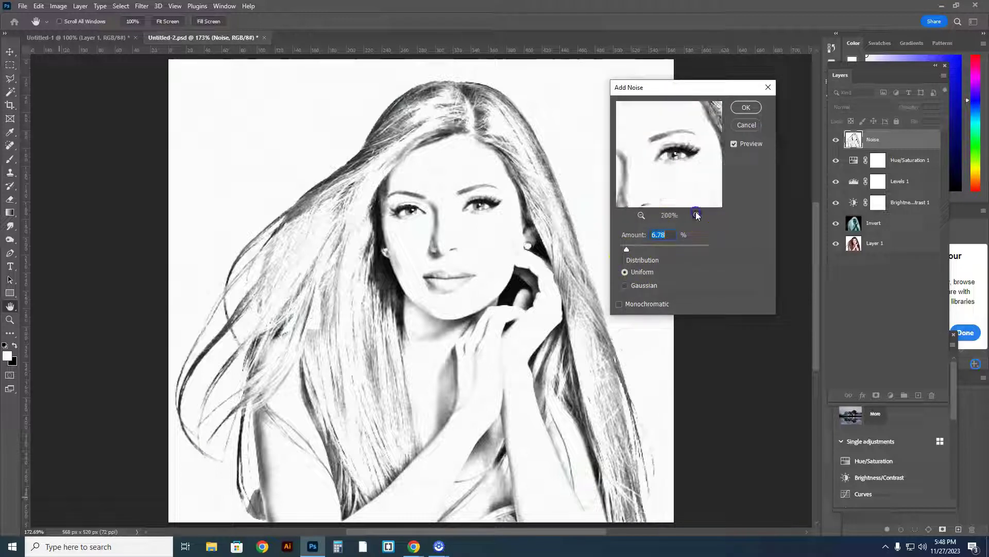
click(697, 216)
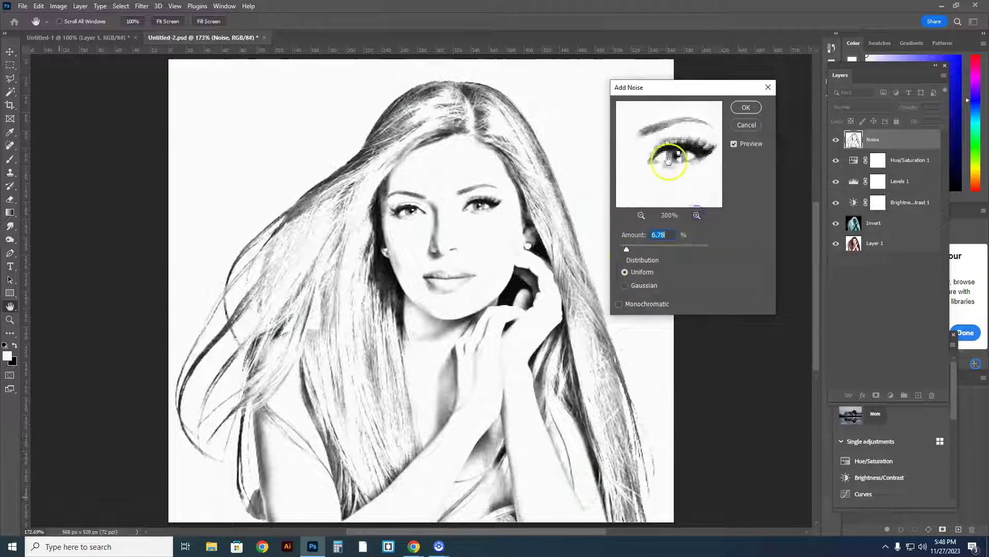
mouse_move(628, 249)
mouse_down()
mouse_move(637, 252)
mouse_move(626, 250)
mouse_up()
drag(661, 186, 657, 147)
drag(628, 242, 624, 247)
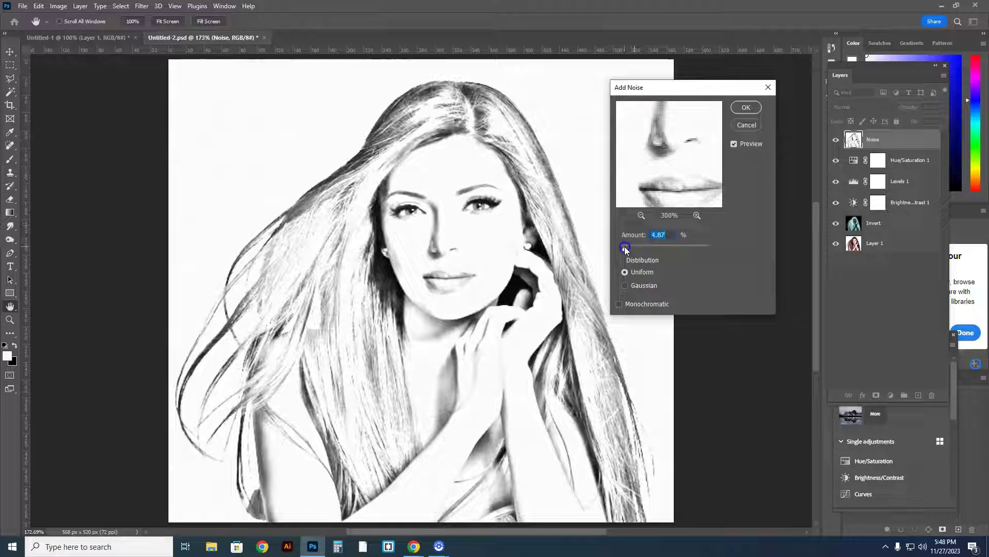
click(753, 110)
key(z)
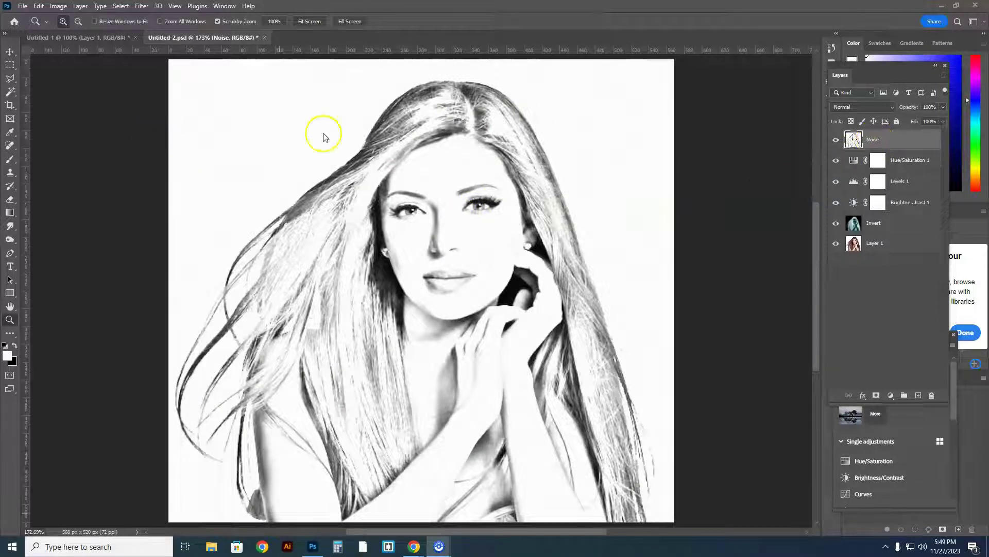
- Rename the Noise layer as Noise & Sharpen
click(883, 142)
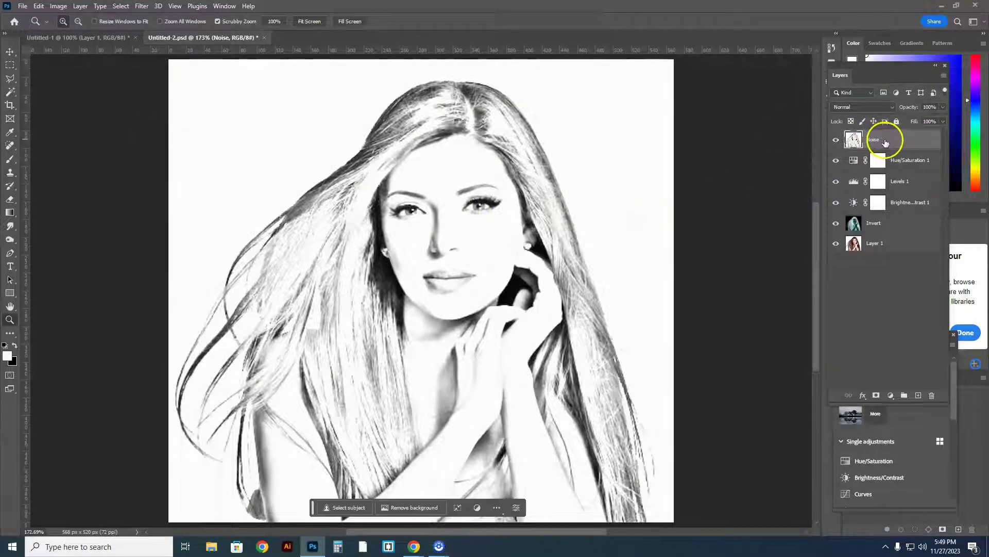
double_click(882, 142)
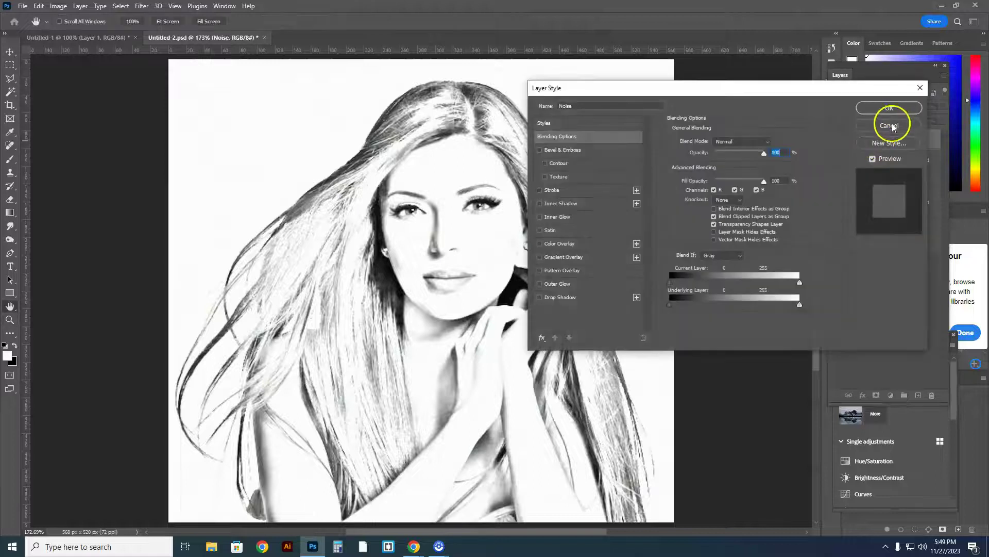
click(890, 125)
double_click(876, 140)
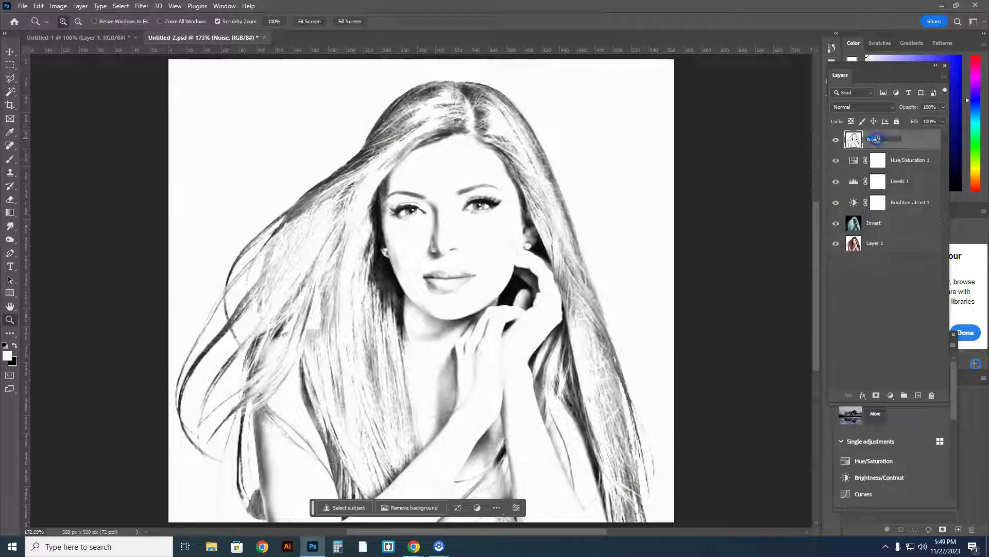
click(888, 139)
click(900, 148)
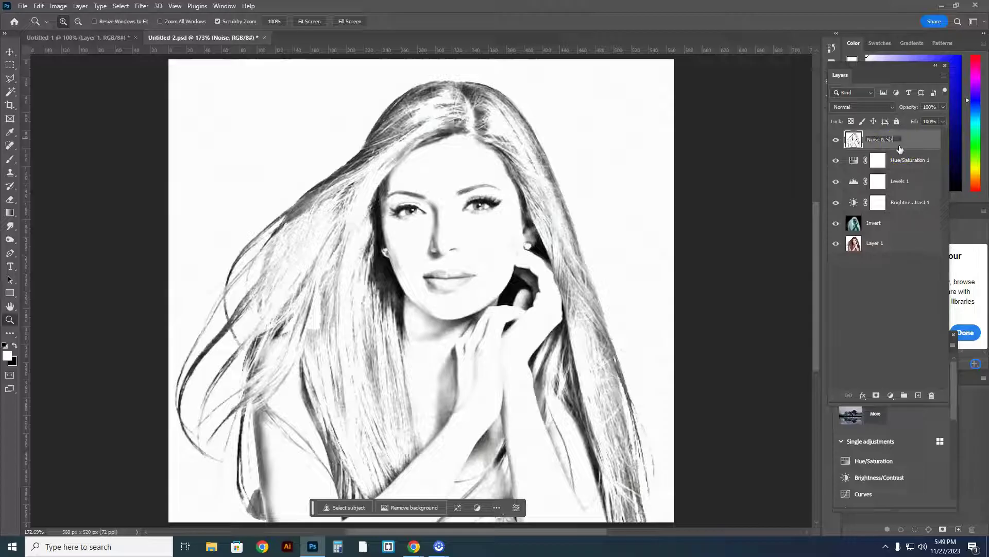
click(864, 277)
- Apply Smart Sharpen to the Noise & Sharpen layer with Amount 328%, Radius 0.4 px, Reduce Noise 12% and Remove Lens Blur
click(902, 140)
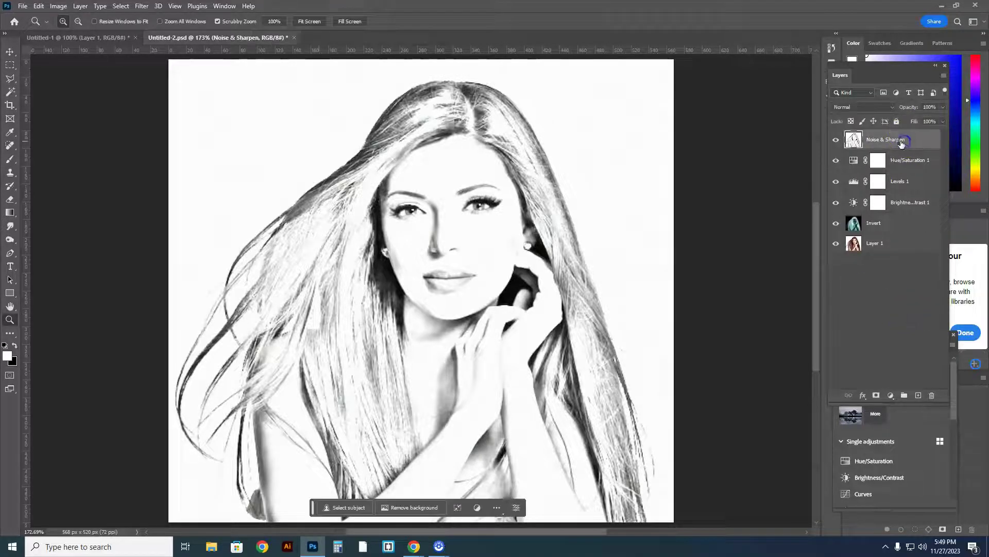
click(141, 6)
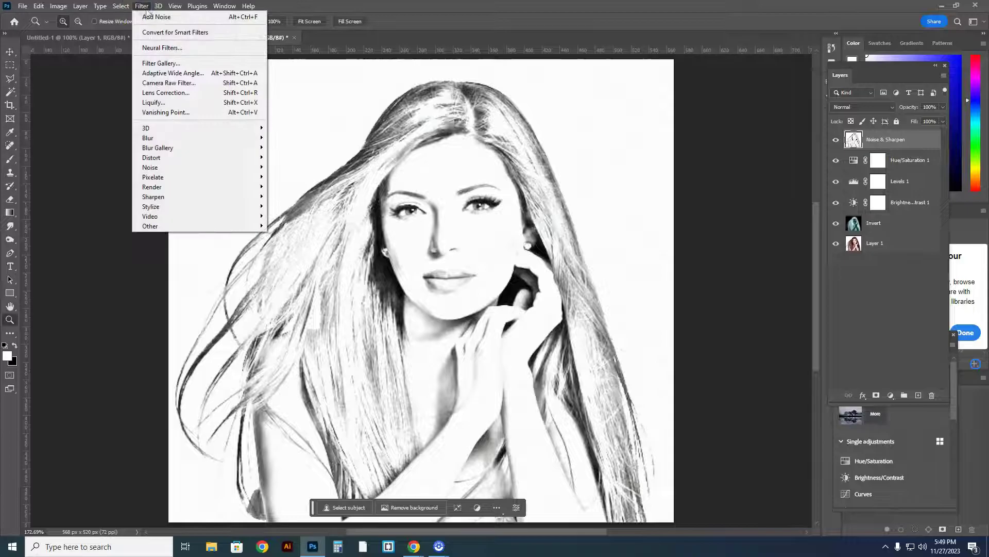
mouse_move(165, 196)
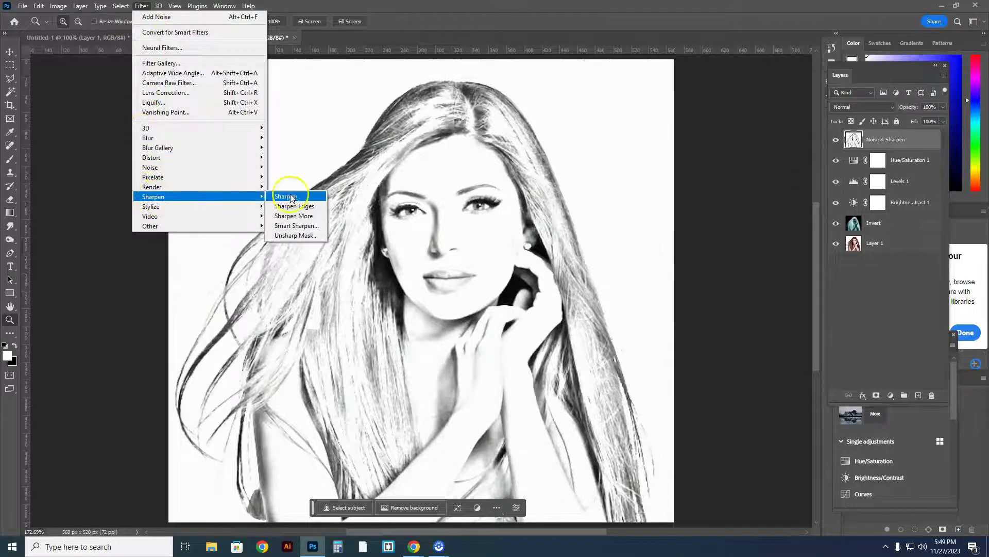
click(295, 225)
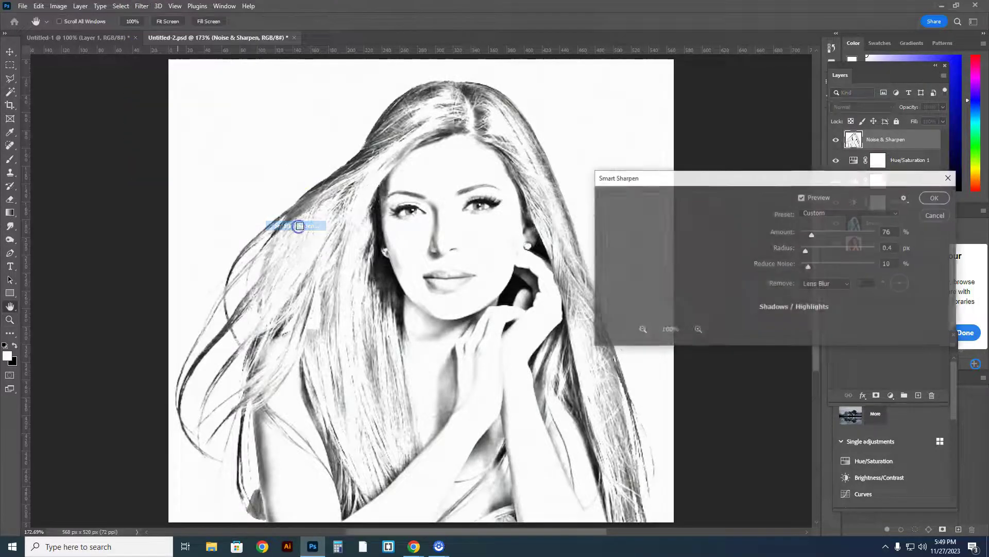
drag(790, 178, 806, 77)
drag(826, 132, 823, 156)
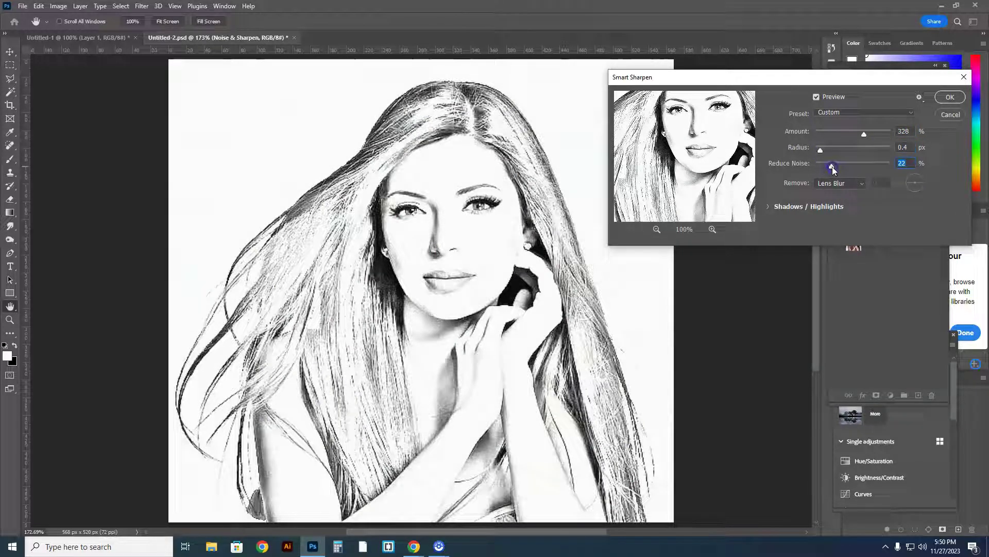
drag(825, 170, 829, 170)
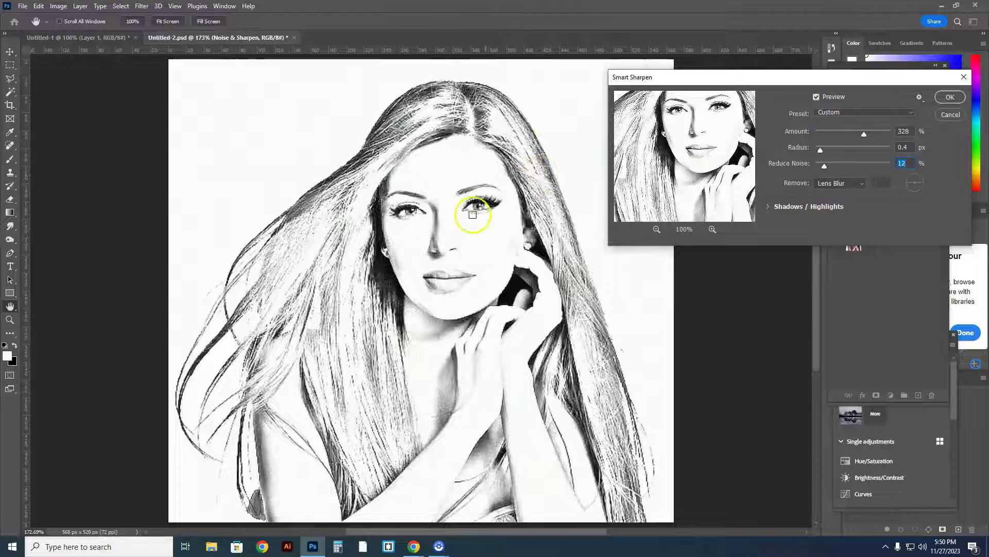
click(950, 98)
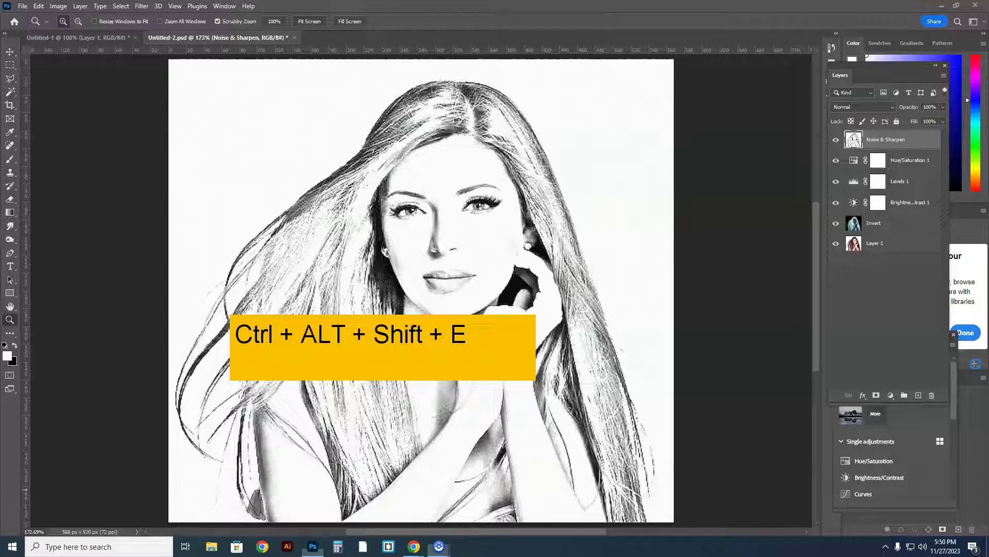
- Stamp all visible layers into a new merged layer above Noise & Sharpen and rename it Poster
click(876, 140)
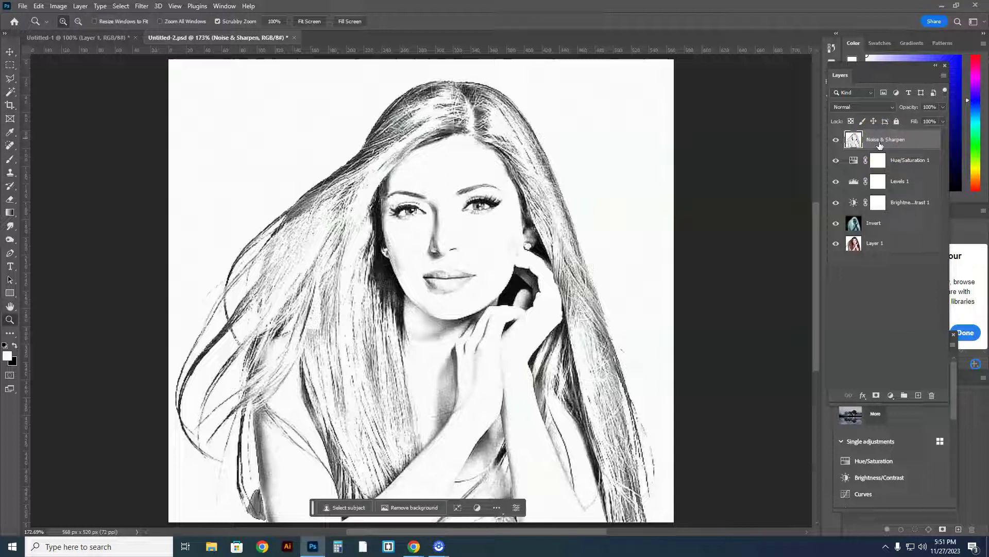
key(ctrl+alt+shift+e)
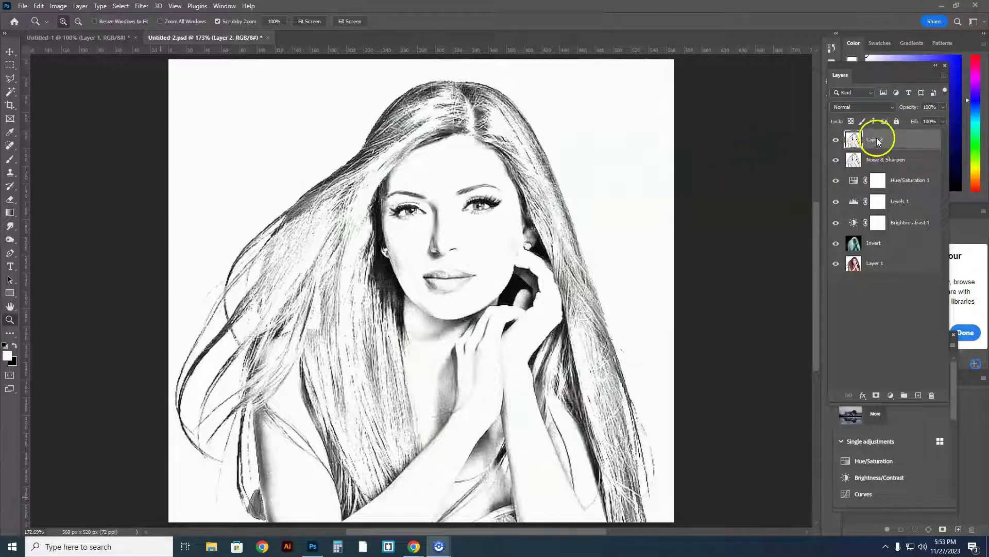
click(876, 138)
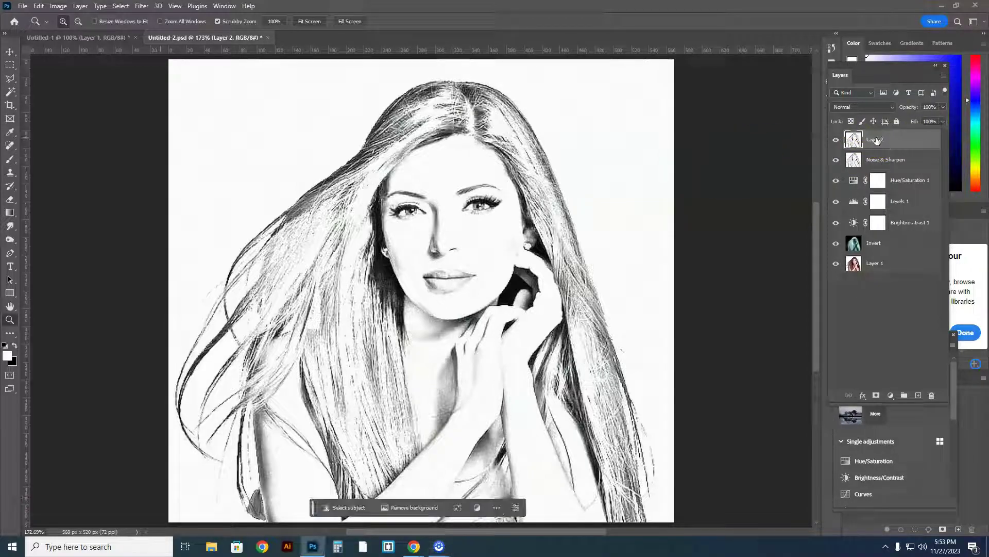
click(879, 140)
double_click(878, 140)
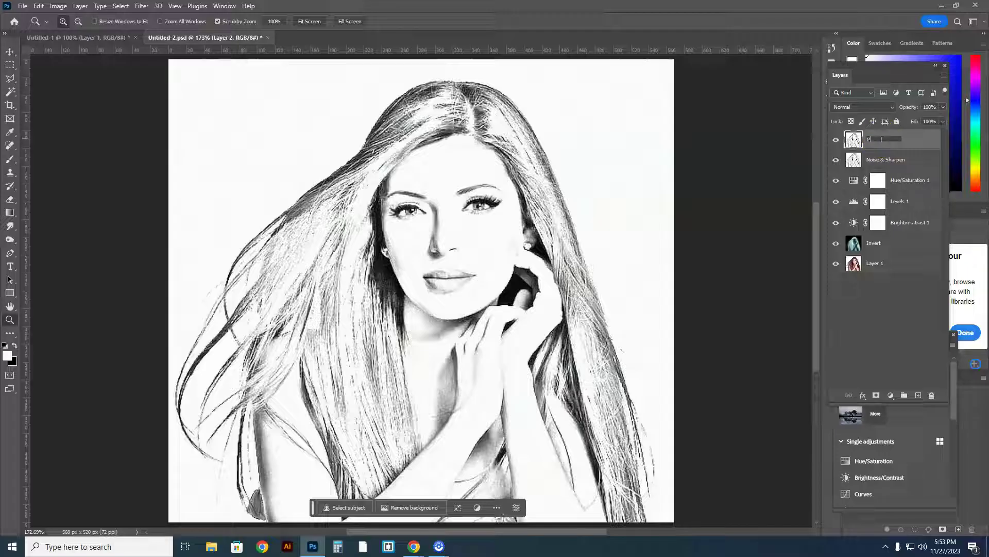
click(898, 140)
click(898, 139)
- Open the Filter Gallery for the Poster layer and preview the Poster Edges effect at 200%
click(142, 6)
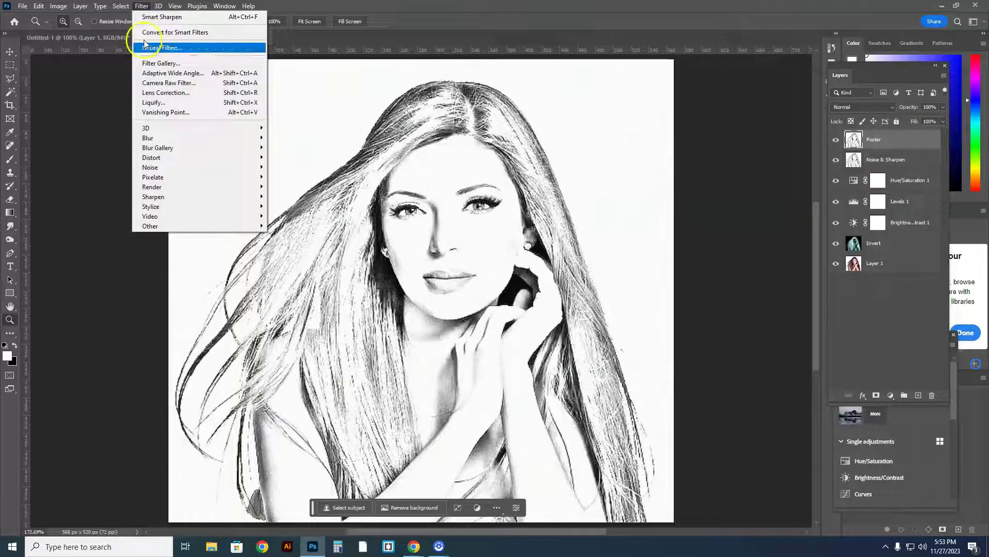
click(158, 64)
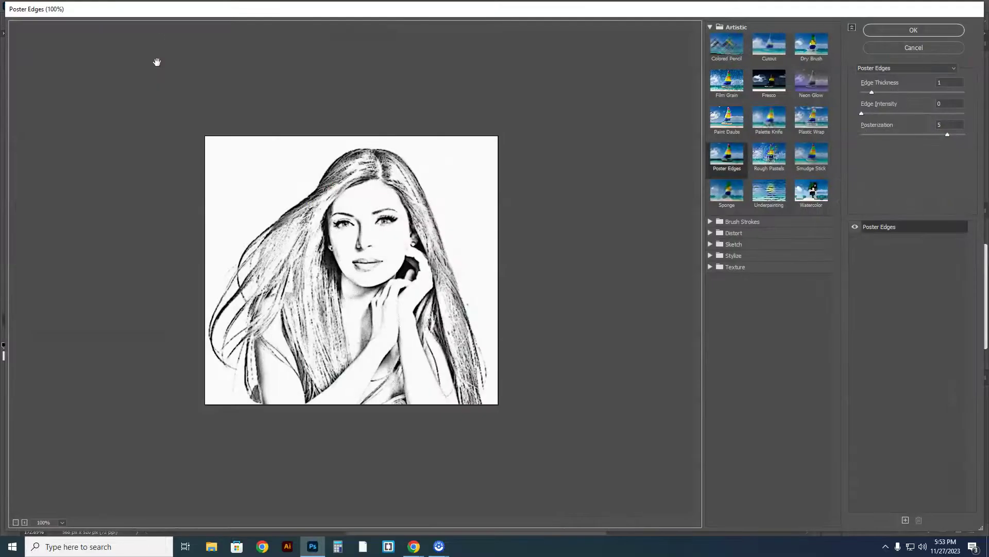
click(25, 523)
click(16, 522)
click(24, 522)
click(63, 522)
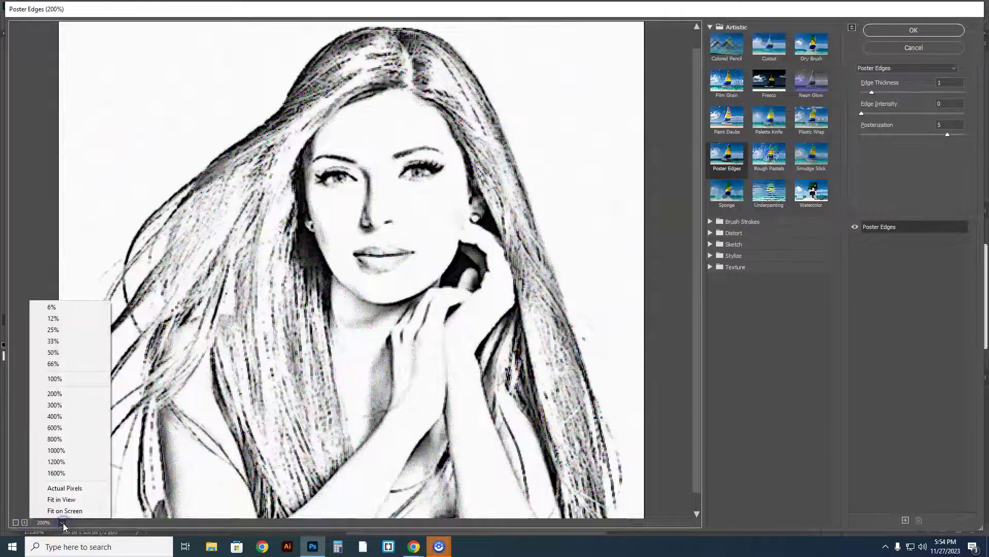
click(24, 522)
click(16, 523)
click(16, 523)
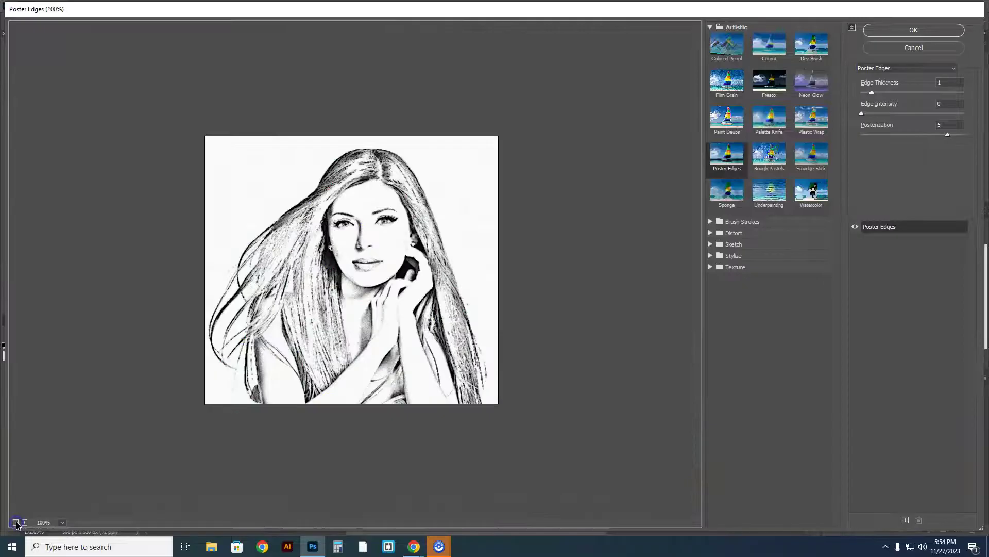
click(23, 523)
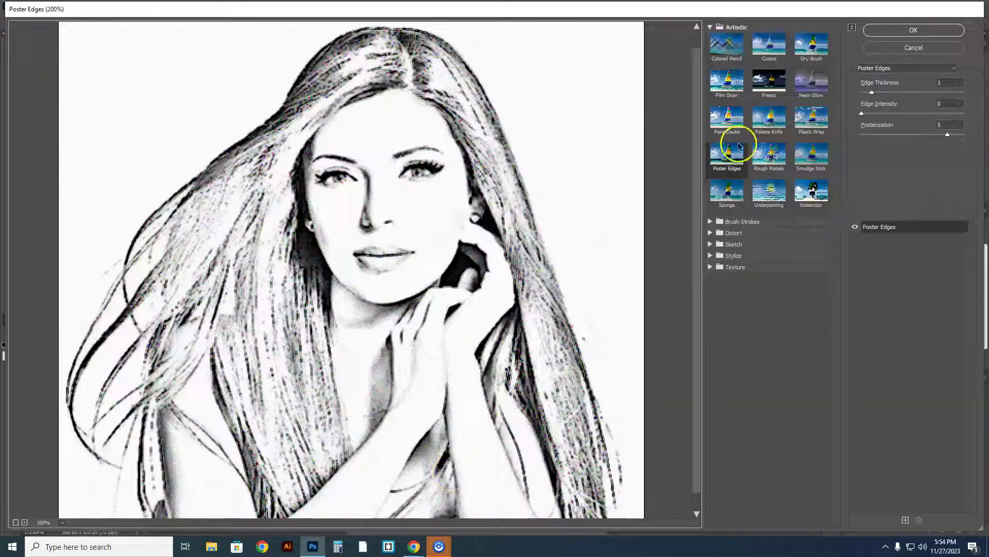
- Apply Poster Edges to the Poster layer with Edge Thickness 1, Edge Intensity 0 and Posterization 2
click(727, 164)
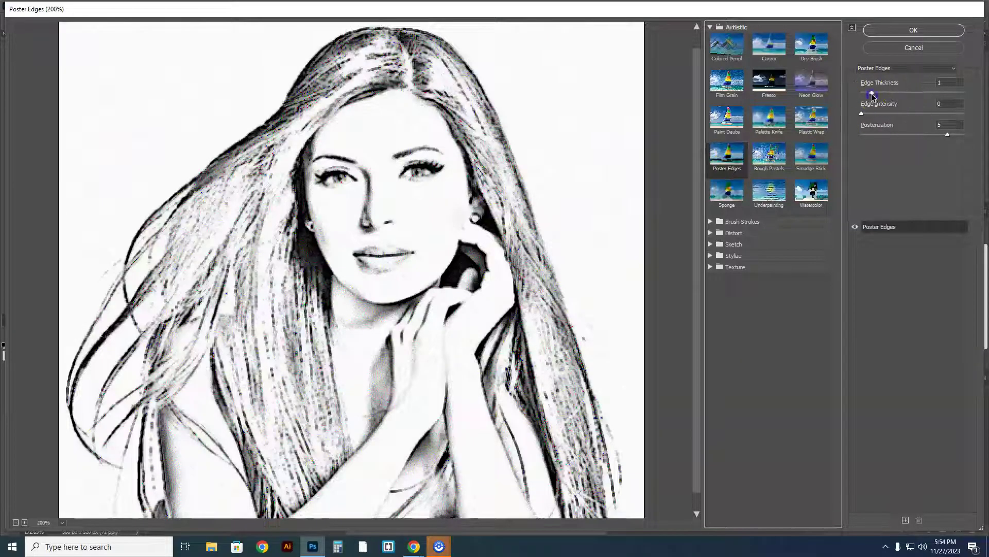
drag(869, 96, 903, 93)
mouse_move(869, 112)
mouse_down()
mouse_move(880, 115)
mouse_move(867, 114)
mouse_up()
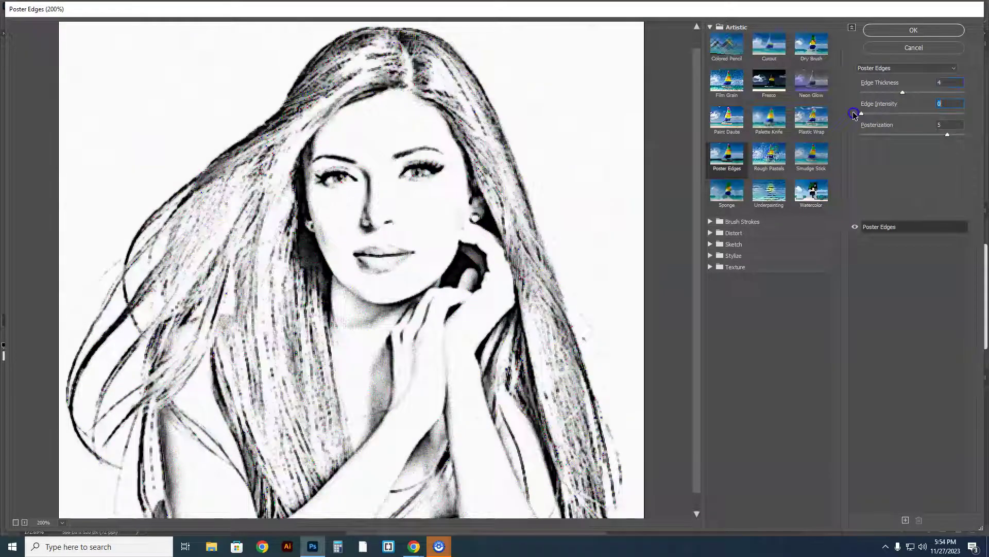
click(948, 135)
mouse_move(867, 114)
mouse_down()
mouse_move(879, 115)
mouse_move(859, 119)
mouse_up()
click(17, 523)
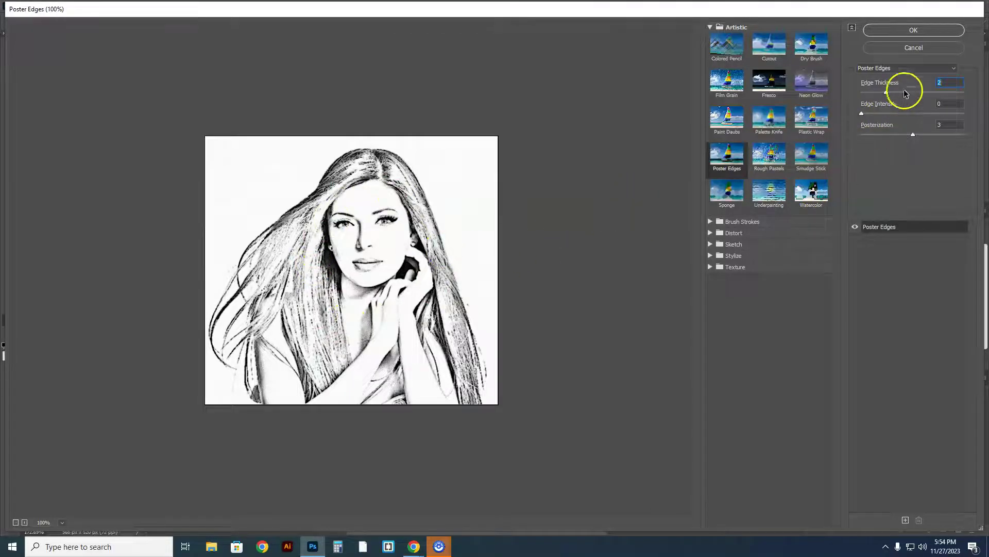
mouse_move(863, 112)
mouse_down()
mouse_move(855, 123)
mouse_move(867, 121)
mouse_move(877, 142)
mouse_move(892, 143)
mouse_move(877, 132)
mouse_move(895, 137)
mouse_up()
mouse_move(881, 92)
mouse_down()
mouse_move(866, 96)
mouse_move(923, 98)
mouse_move(871, 100)
mouse_up()
drag(913, 134, 861, 113)
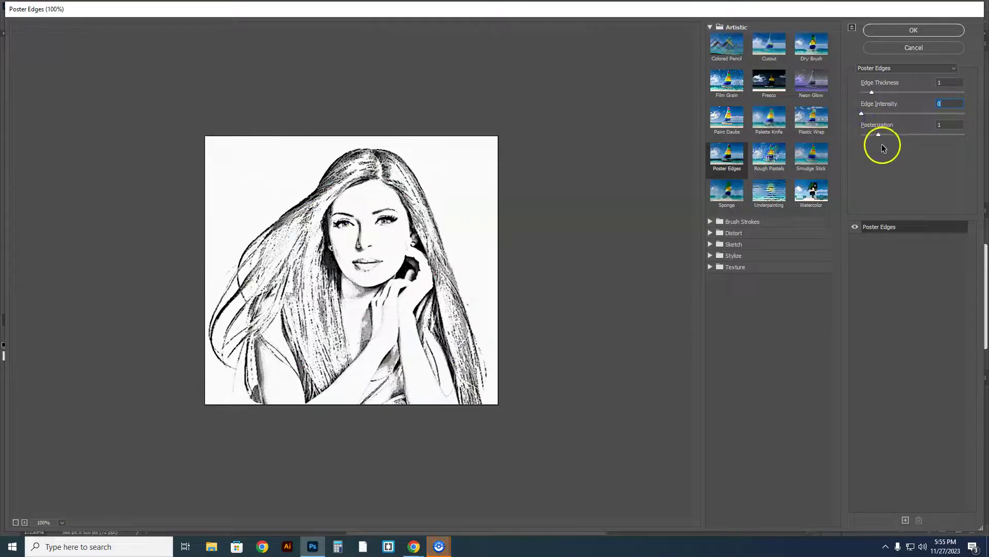
drag(888, 138, 891, 139)
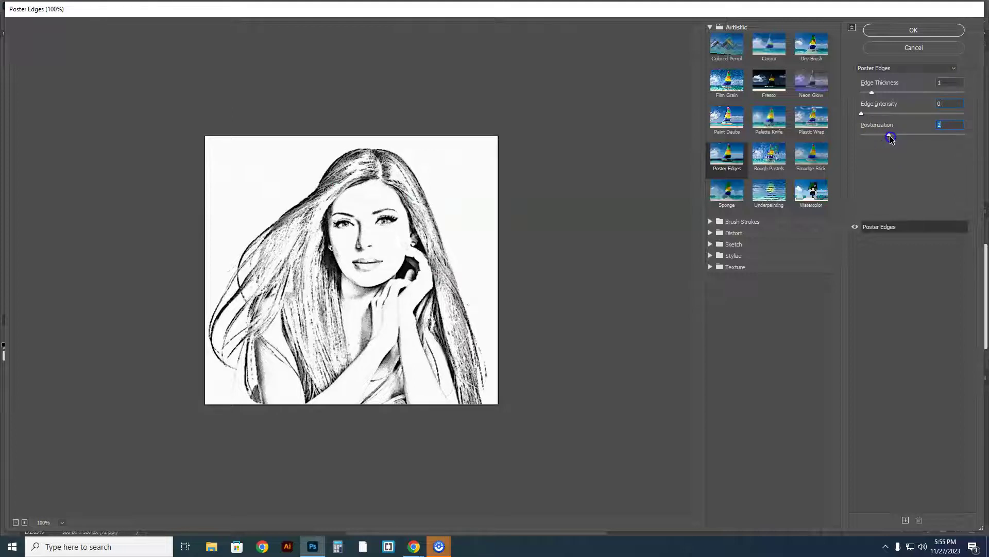
click(913, 31)
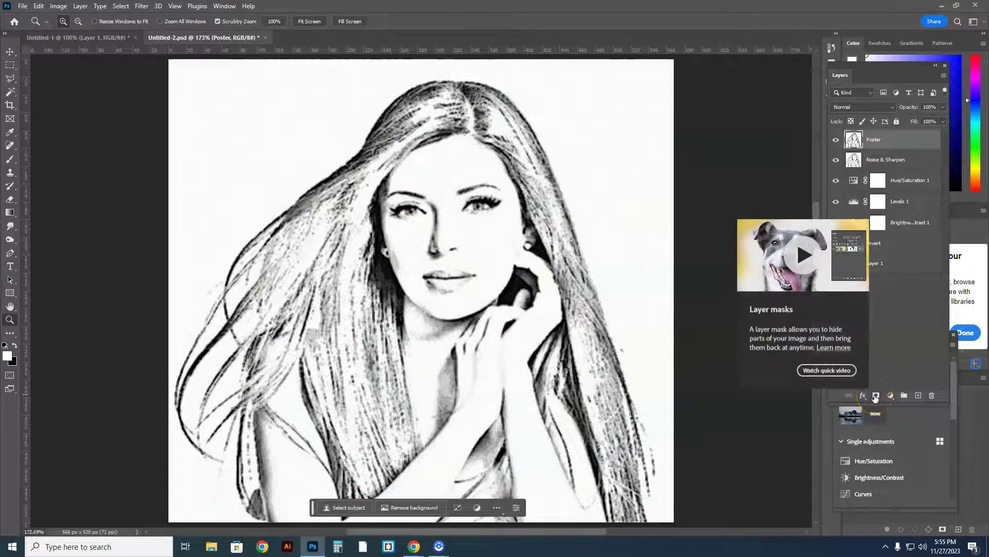
- Add a layer mask to the Poster layer and set up a 51 px soft brush with 0% hardness for painting on it
click(875, 395)
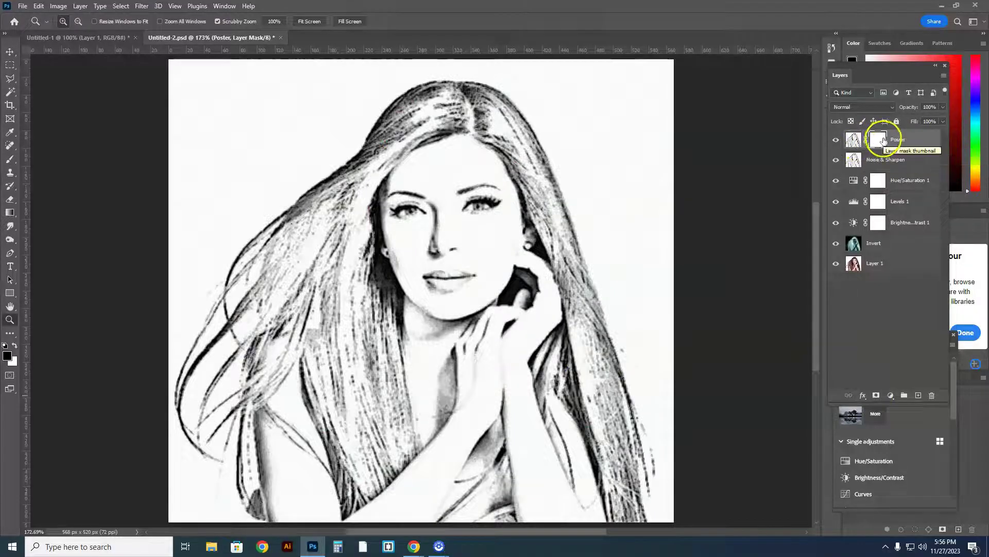
click(882, 140)
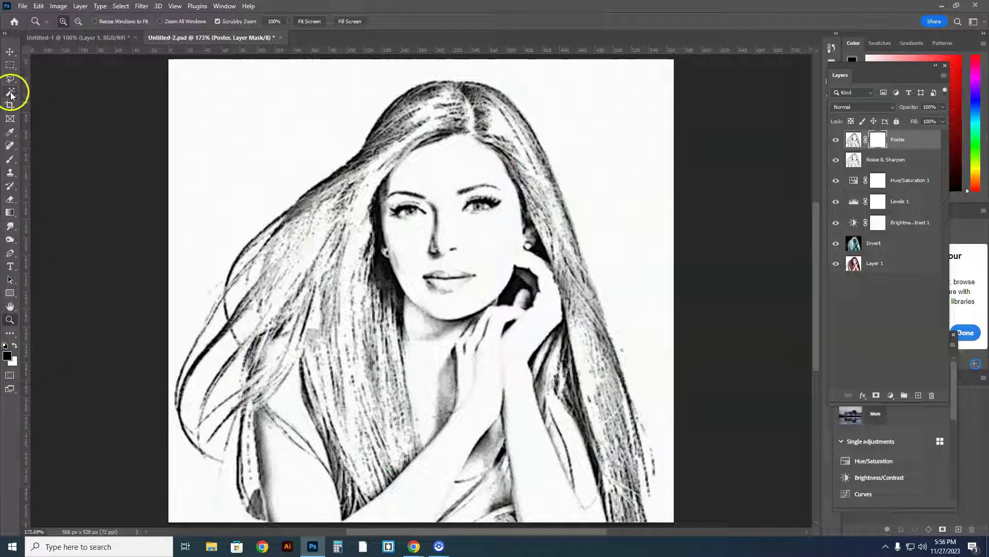
click(10, 160)
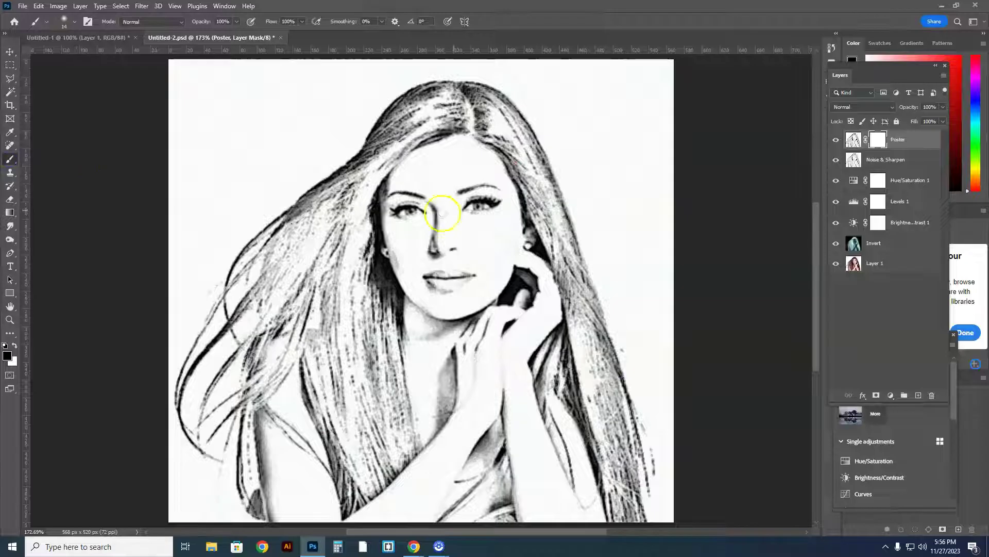
click(74, 21)
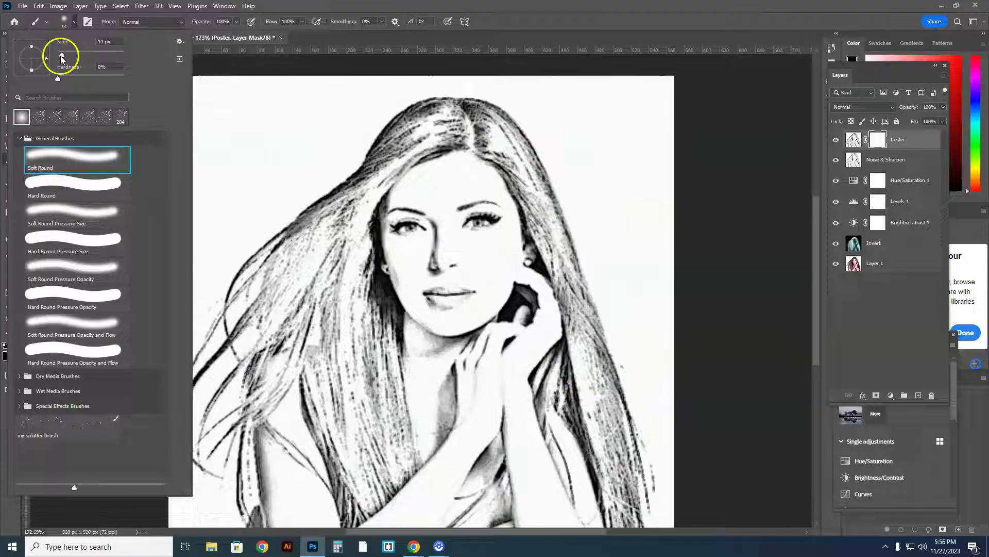
drag(62, 56, 74, 55)
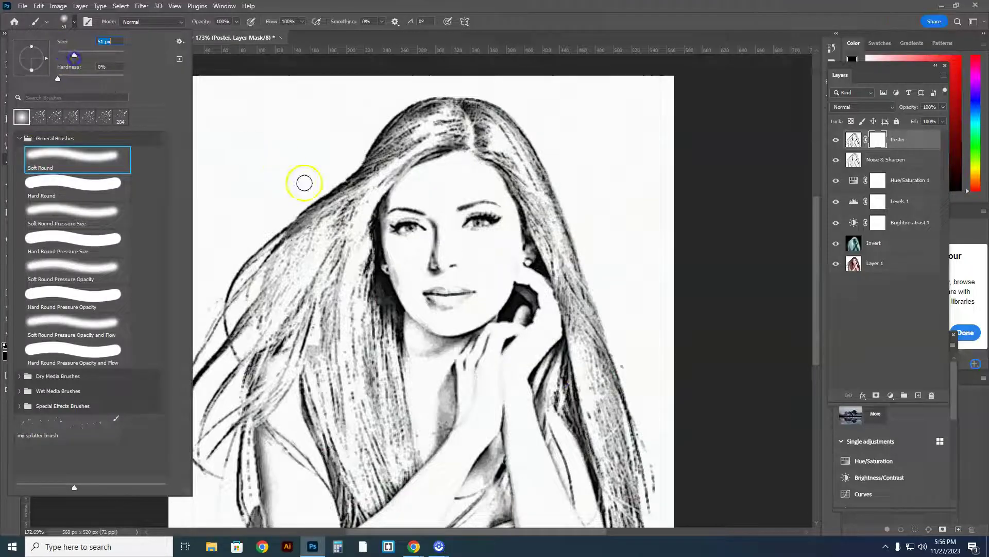
- Paint black on the Poster mask over the eyes, face, hair and arms to hide the Poster Edges effect there
click(409, 226)
click(485, 222)
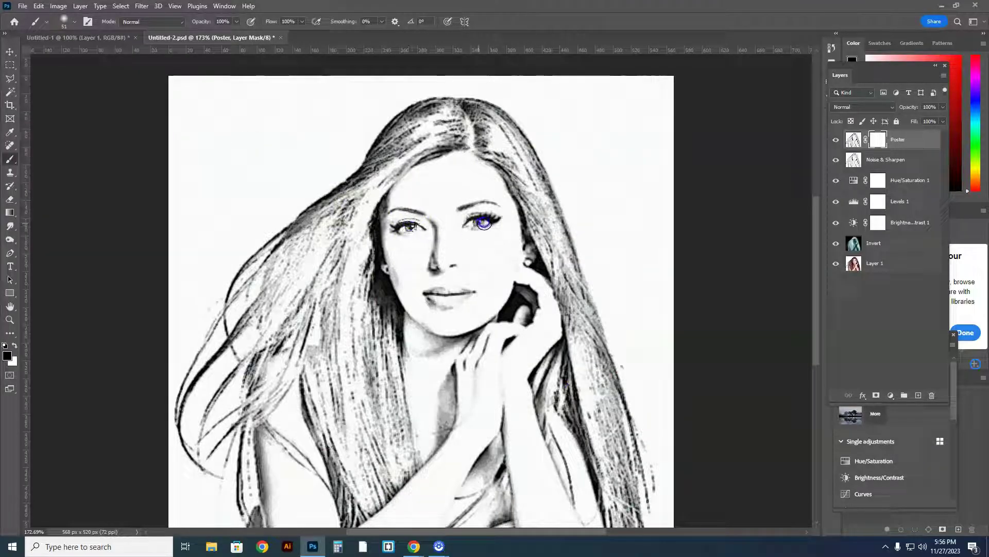
mouse_move(488, 217)
mouse_down()
mouse_move(426, 174)
mouse_move(422, 131)
mouse_move(402, 135)
mouse_move(357, 193)
mouse_move(267, 271)
mouse_move(235, 328)
mouse_move(236, 347)
mouse_move(191, 401)
mouse_move(189, 460)
mouse_move(271, 349)
mouse_move(266, 414)
mouse_move(286, 360)
mouse_move(327, 486)
mouse_move(333, 260)
mouse_move(352, 203)
mouse_move(299, 238)
mouse_move(401, 211)
mouse_move(464, 309)
mouse_move(431, 303)
mouse_up()
mouse_move(426, 223)
mouse_down()
mouse_move(492, 212)
mouse_move(474, 203)
mouse_move(453, 147)
mouse_move(468, 119)
mouse_move(442, 110)
mouse_move(419, 113)
mouse_move(380, 156)
mouse_move(481, 124)
mouse_move(500, 139)
mouse_move(566, 274)
mouse_move(641, 506)
mouse_up()
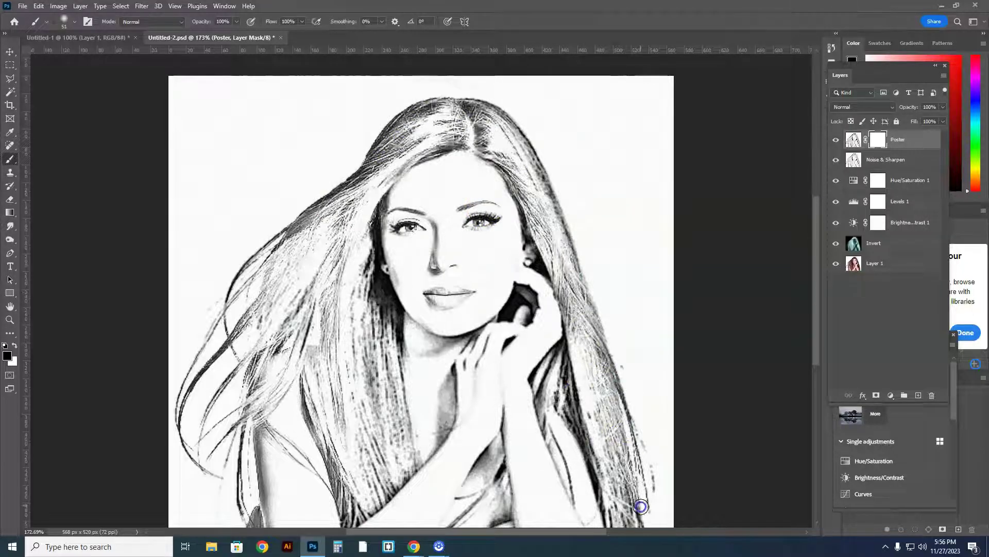
mouse_move(547, 369)
mouse_down()
mouse_move(574, 421)
mouse_move(519, 250)
mouse_move(523, 298)
mouse_up()
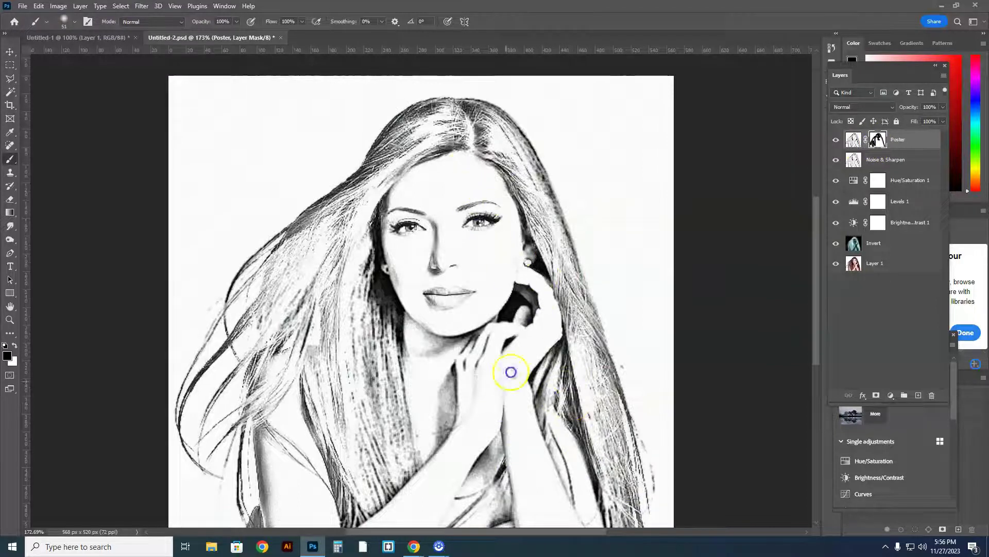
mouse_move(327, 397)
mouse_down()
mouse_move(378, 326)
mouse_move(384, 411)
mouse_move(332, 403)
mouse_move(384, 281)
mouse_up()
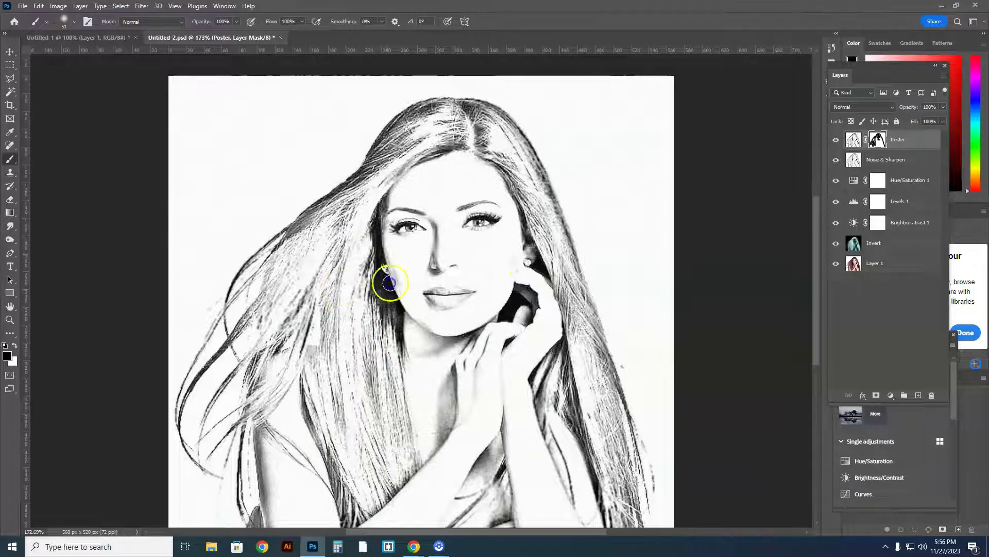
mouse_move(514, 502)
mouse_down()
mouse_move(521, 354)
mouse_move(590, 432)
mouse_up()
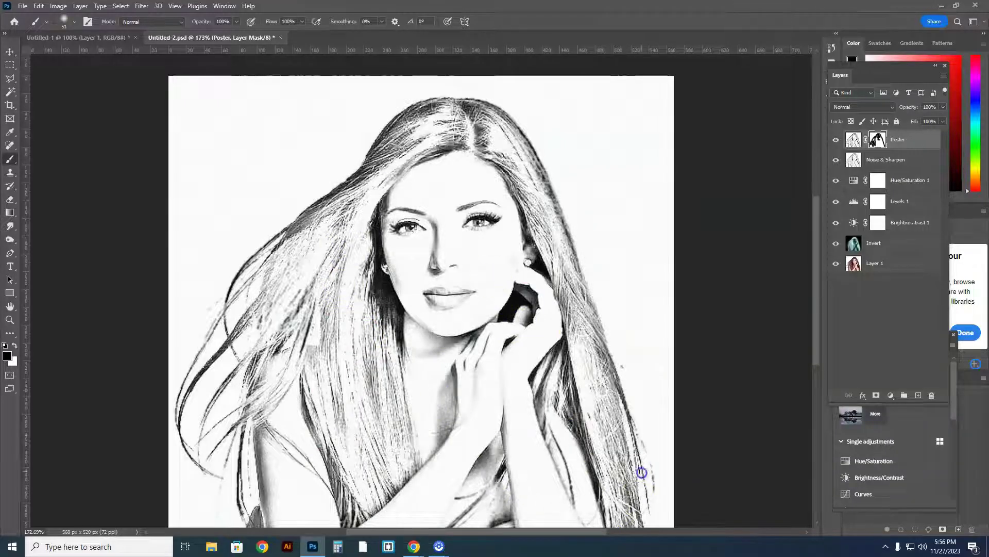
- Paint white on the Poster mask over the face and adjacent hair to bring the Poster Edges effect back
click(14, 345)
mouse_move(433, 291)
mouse_down()
mouse_move(383, 311)
mouse_move(370, 268)
mouse_up()
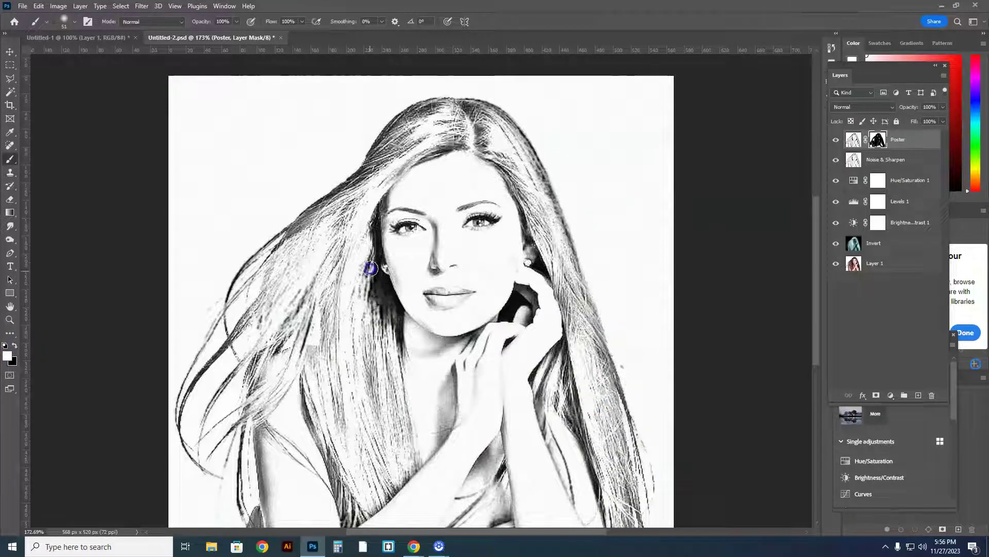
mouse_move(417, 243)
mouse_down()
mouse_move(394, 227)
mouse_move(503, 222)
mouse_up()
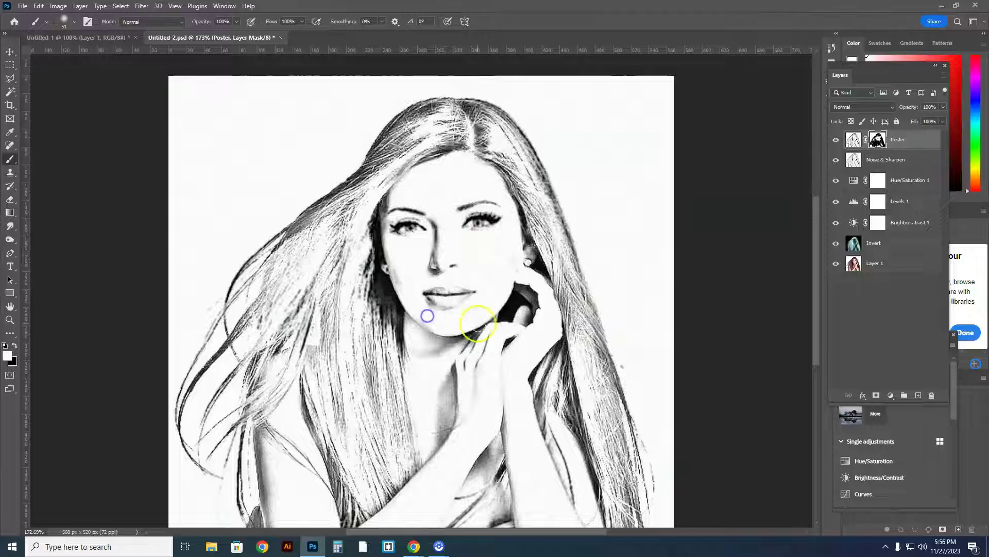
- Switch back to black and paint the Poster mask over the face, arms and hair to hide the effect again
click(7, 347)
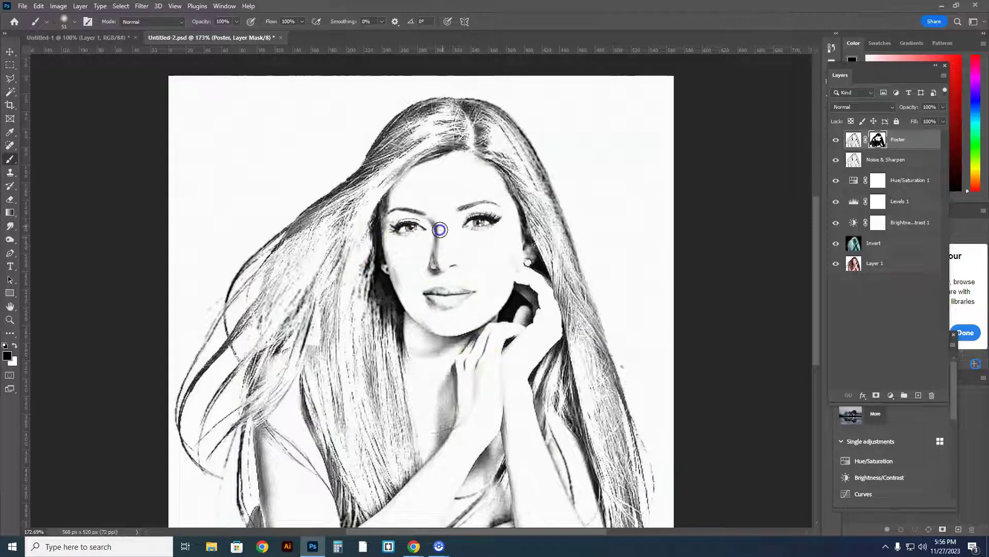
mouse_move(500, 239)
mouse_down()
mouse_move(524, 368)
mouse_move(548, 317)
mouse_up()
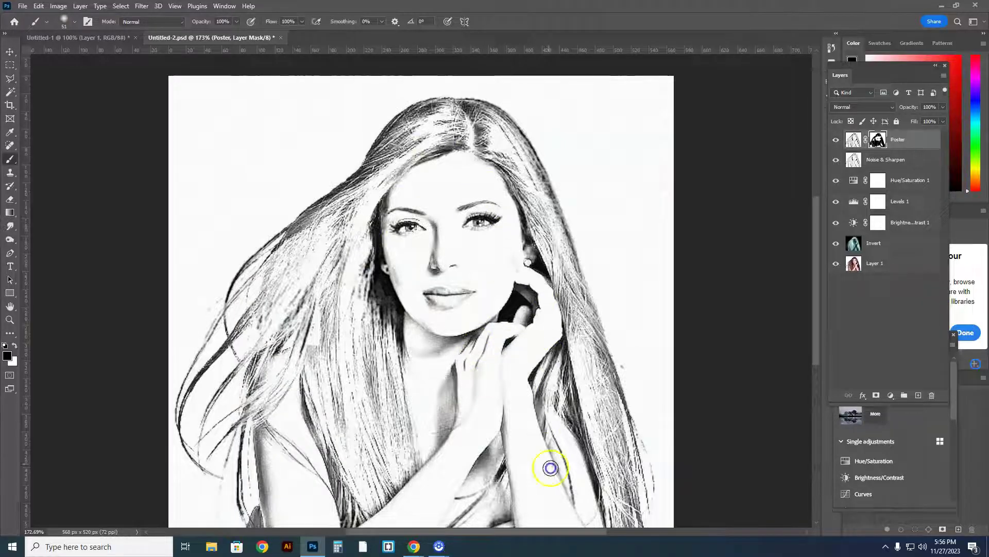
click(490, 252)
click(455, 168)
click(472, 128)
click(425, 386)
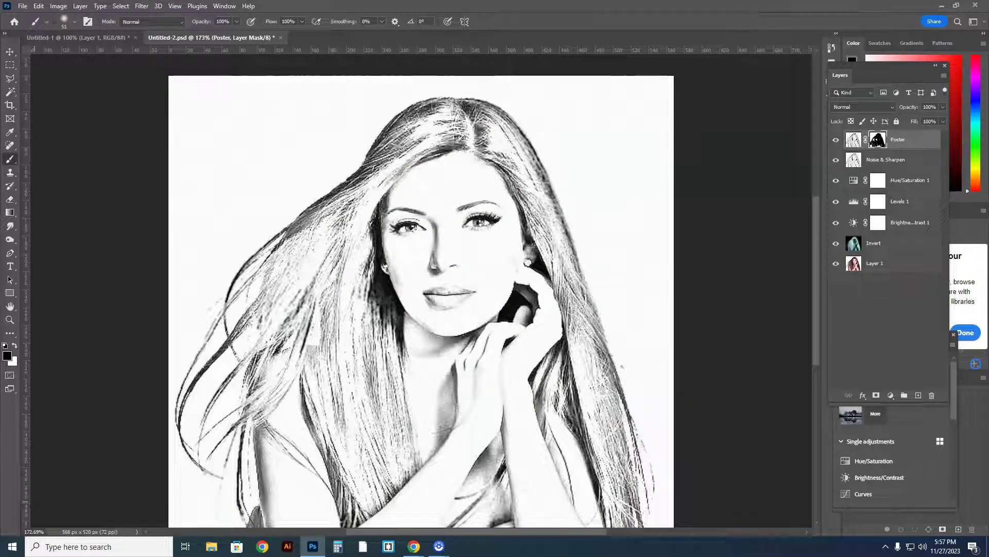
click(312, 356)
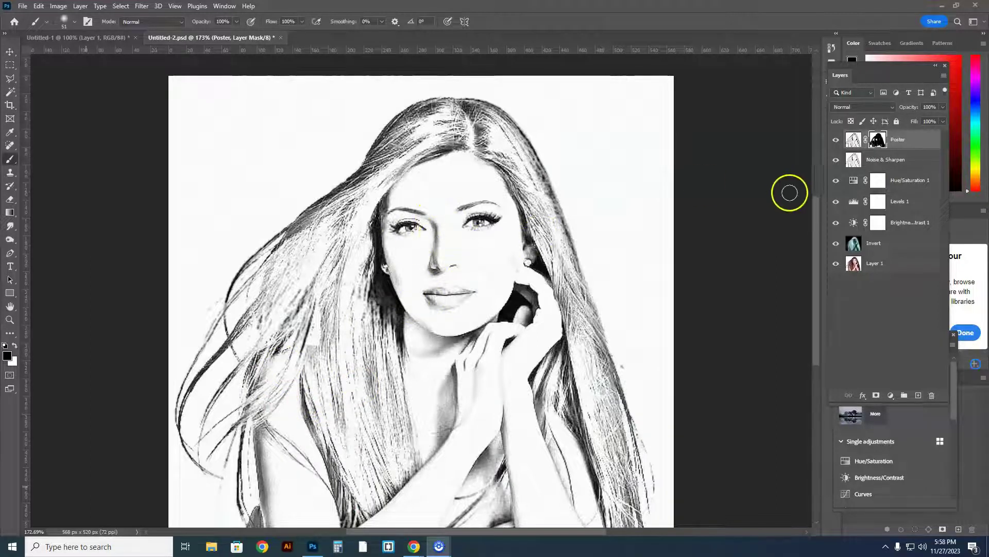
- Compare the drawing with the original photo by hiding and reshowing all layers above Layer 1
drag(836, 139, 836, 153)
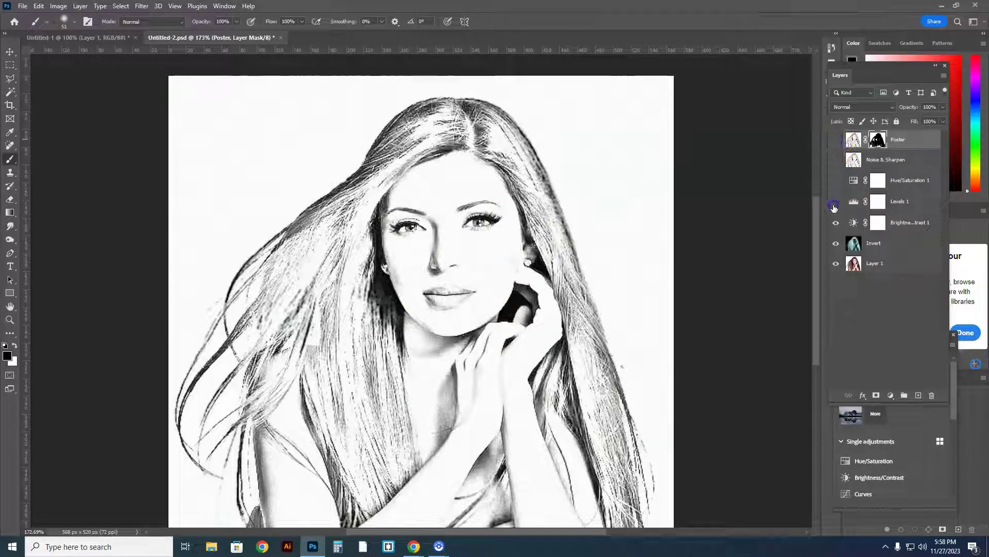
click(835, 244)
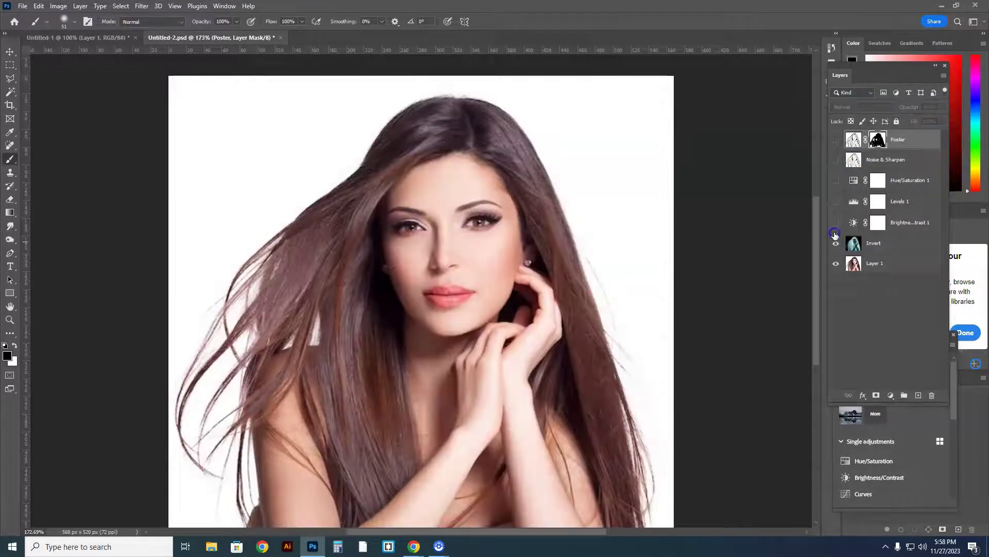
click(835, 138)
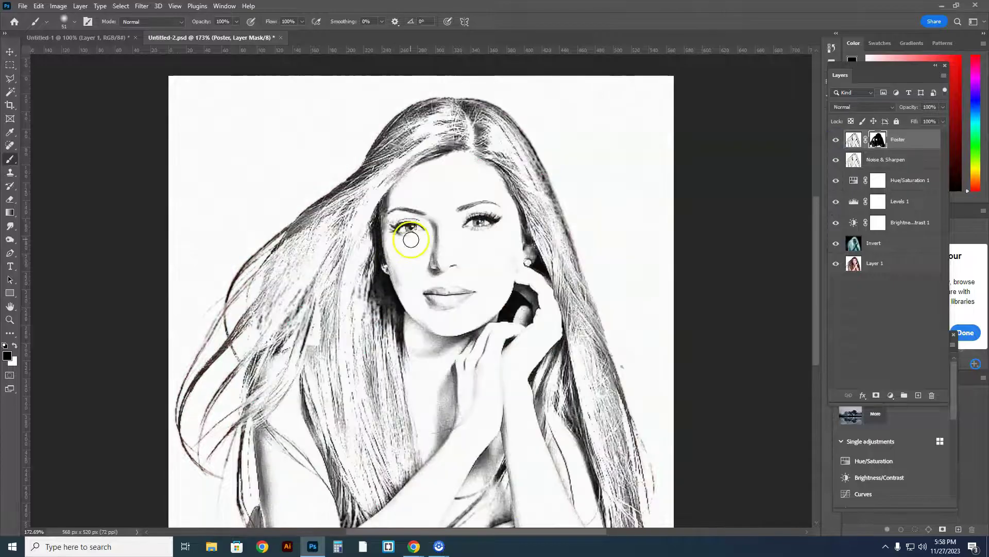
- Reduce the soft brush to 15 px and dab black on the Poster mask over the iris of an eye
click(10, 320)
drag(414, 230, 437, 222)
drag(38, 328, 387, 220)
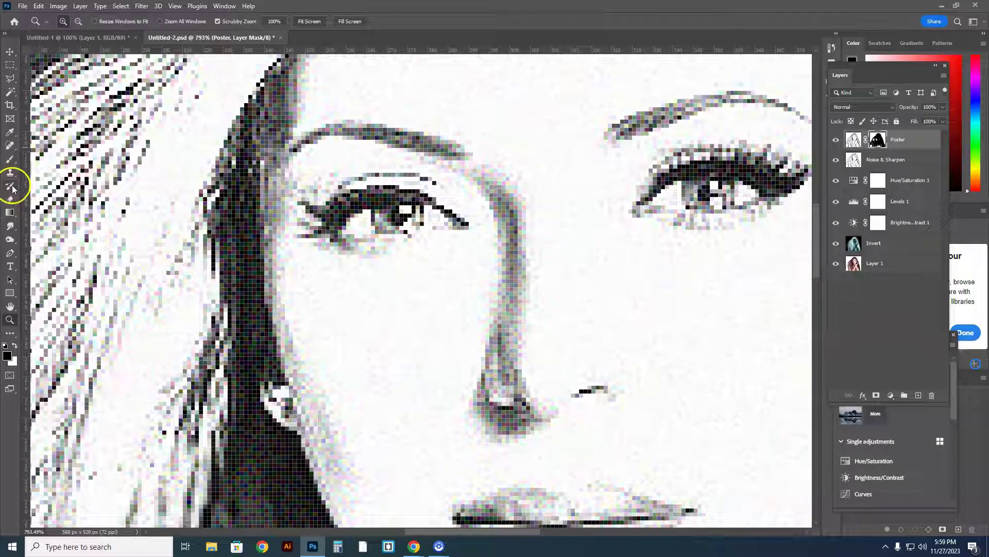
click(12, 160)
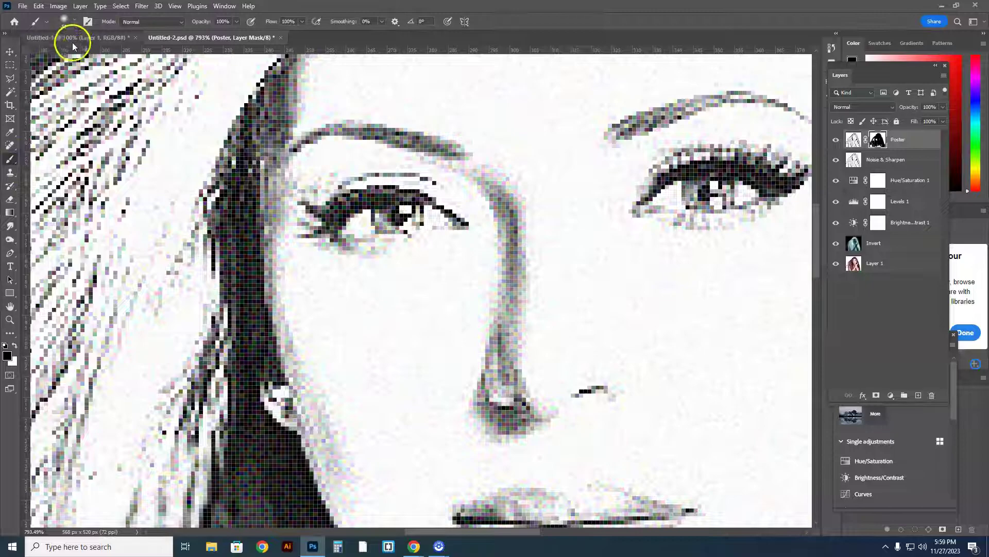
click(74, 22)
drag(81, 52, 68, 56)
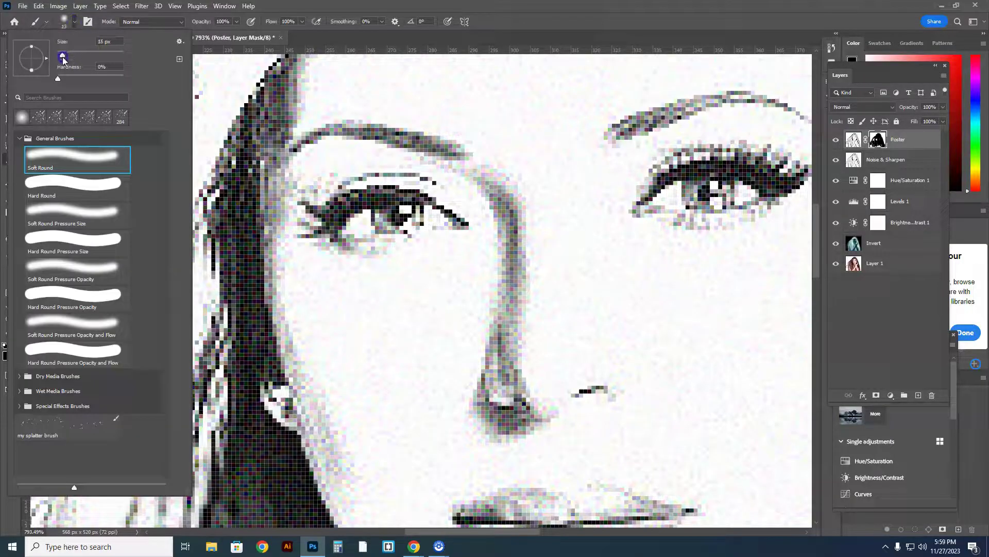
key(Return)
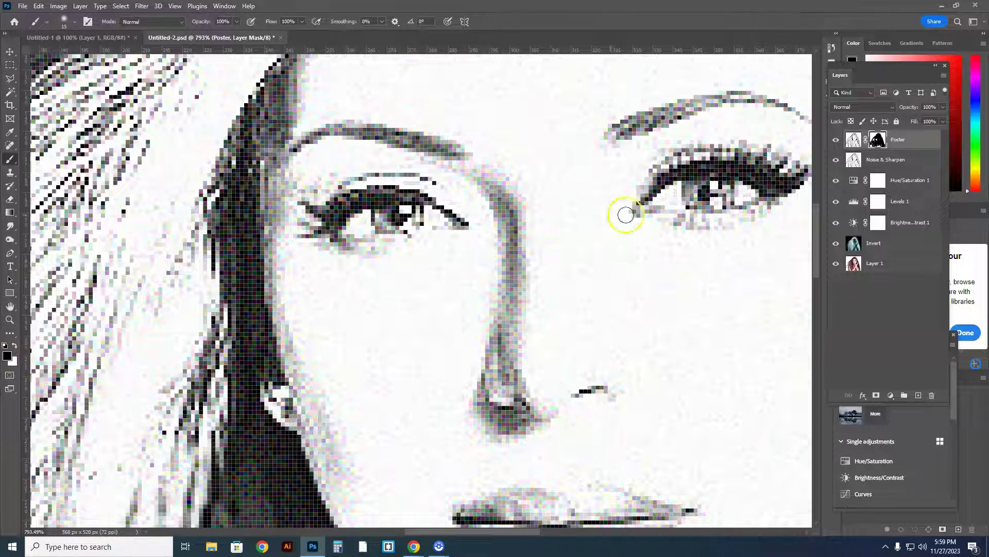
click(711, 194)
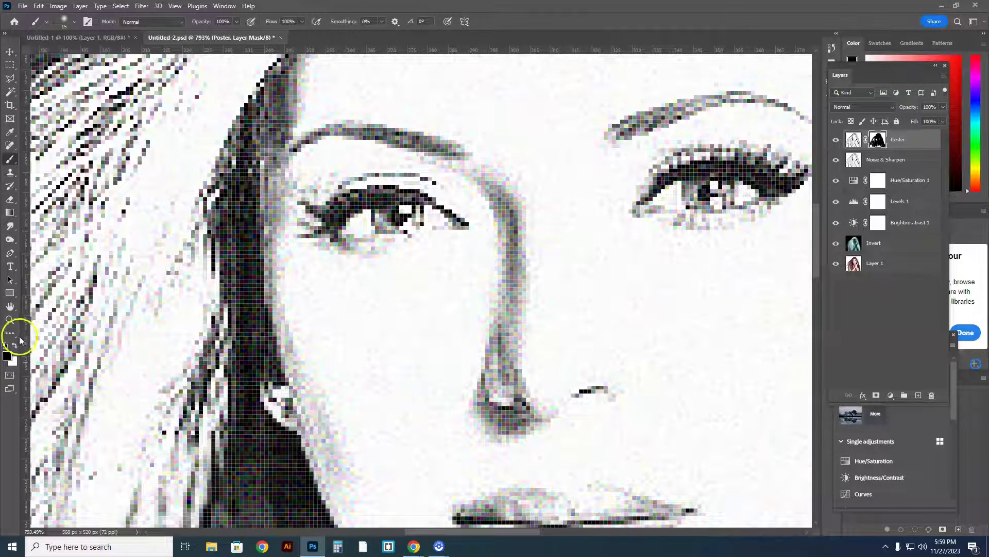
- View the whole image at 100% and toggle the layers above Layer 1 for a final before-and-after comparison
double_click(10, 320)
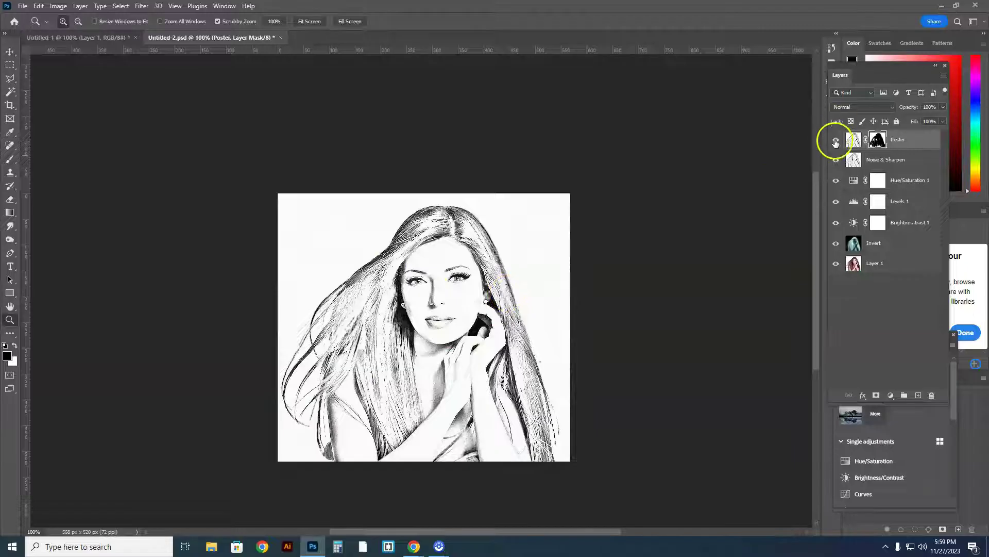
click(835, 243)
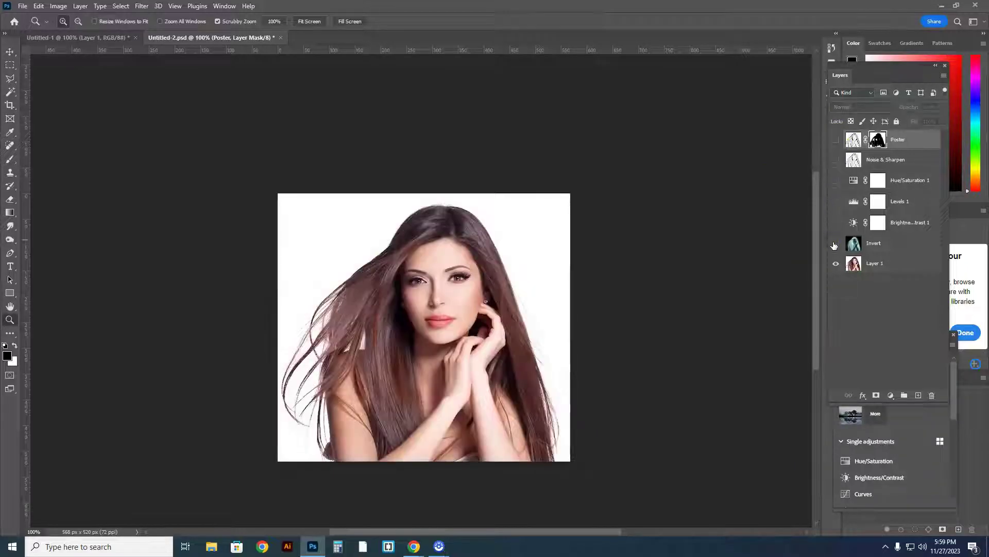
click(832, 140)
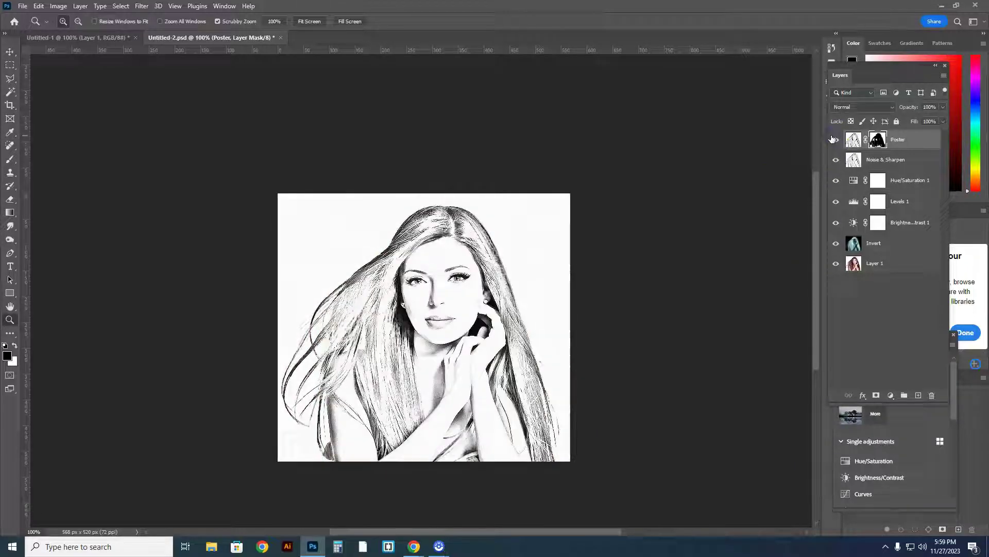